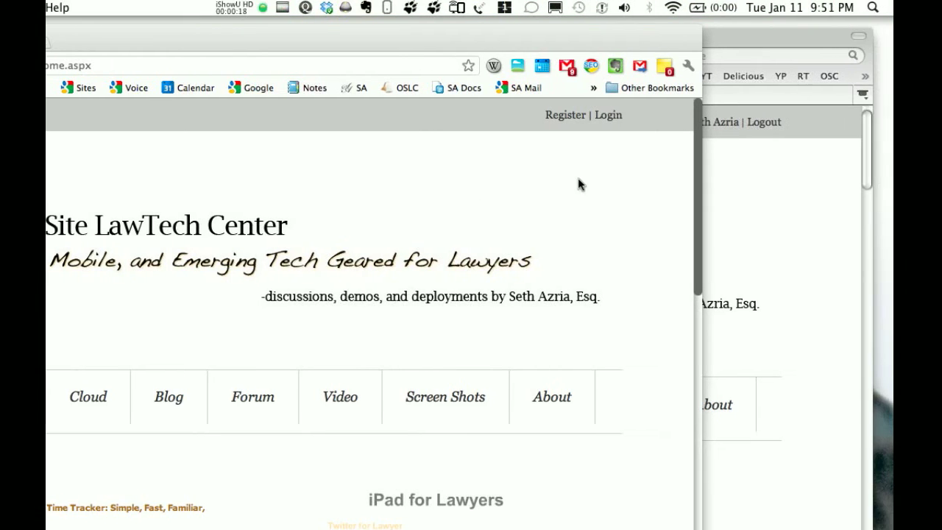
Log in to the Off Site LawTech Center site with the user name quickdemo and the account password
{"action": "left_click", "coordinate": [605, 117]}
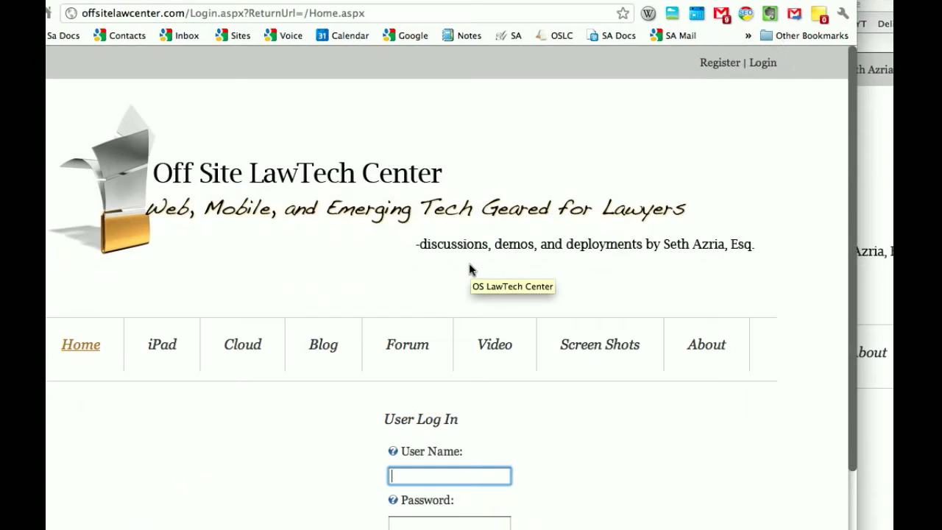
{"action": "type", "text": "quickd"}
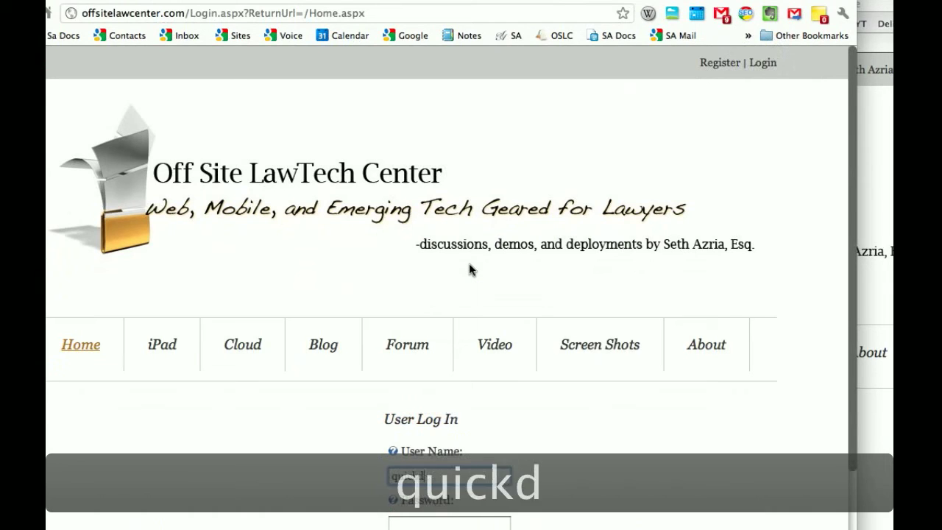
{"action": "type", "text": "em"}
{"action": "key", "text": "Tab"}
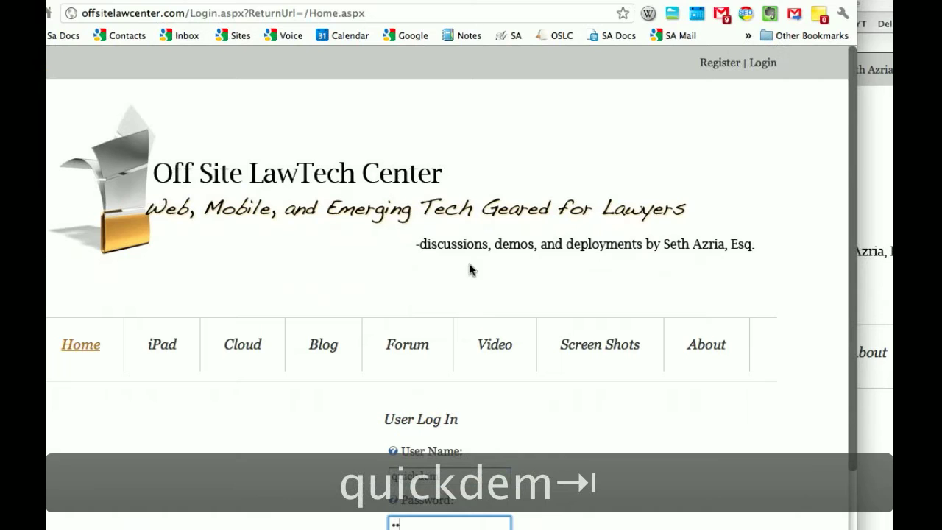
{"action": "type", "text": "••••••••"}
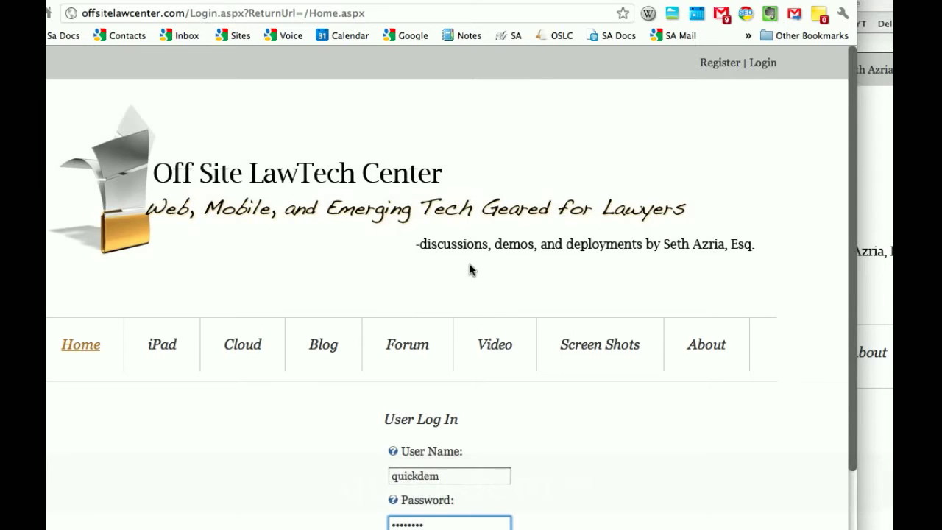
{"action": "scroll", "coordinate": [472, 270], "scroll_direction": "down", "scroll_amount": 4}
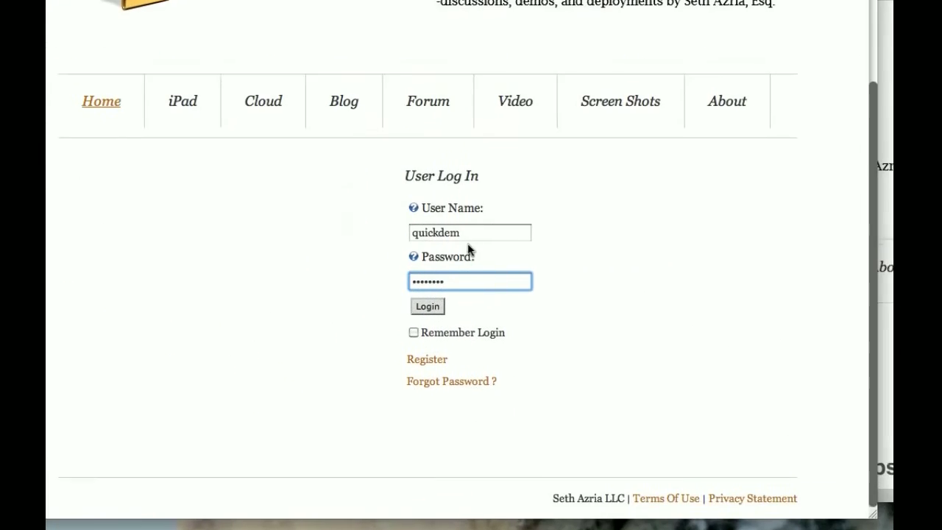
{"action": "left_click", "coordinate": [451, 316]}
{"action": "type", "text": "o"}
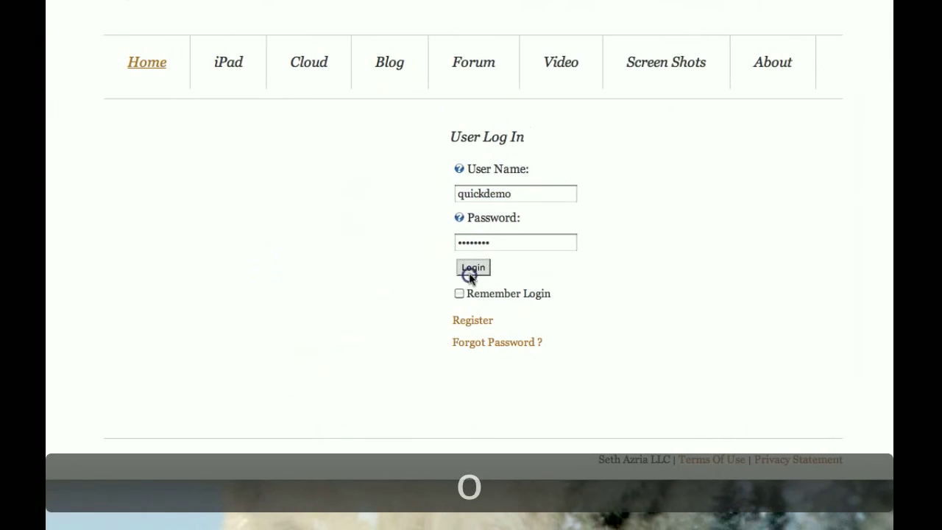
{"action": "left_click", "coordinate": [471, 269]}
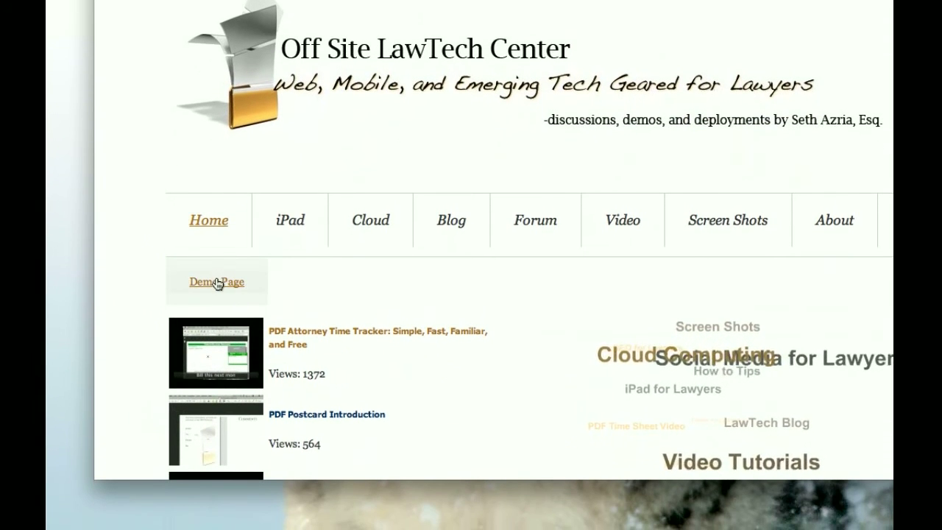
Open the Demo Page under Home and look over its Plain Content and Announcements sections
{"action": "left_click", "coordinate": [217, 282]}
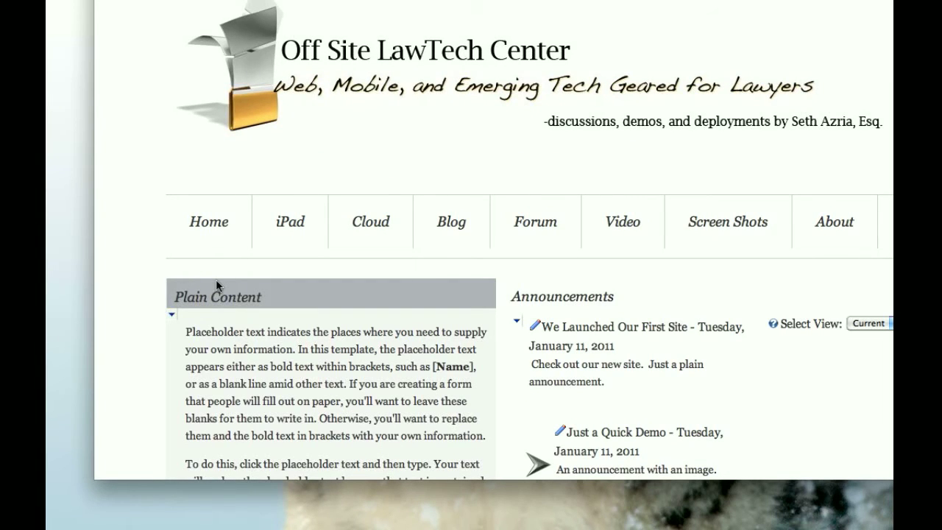
{"action": "scroll", "coordinate": [216, 279], "scroll_direction": "down", "scroll_amount": 5}
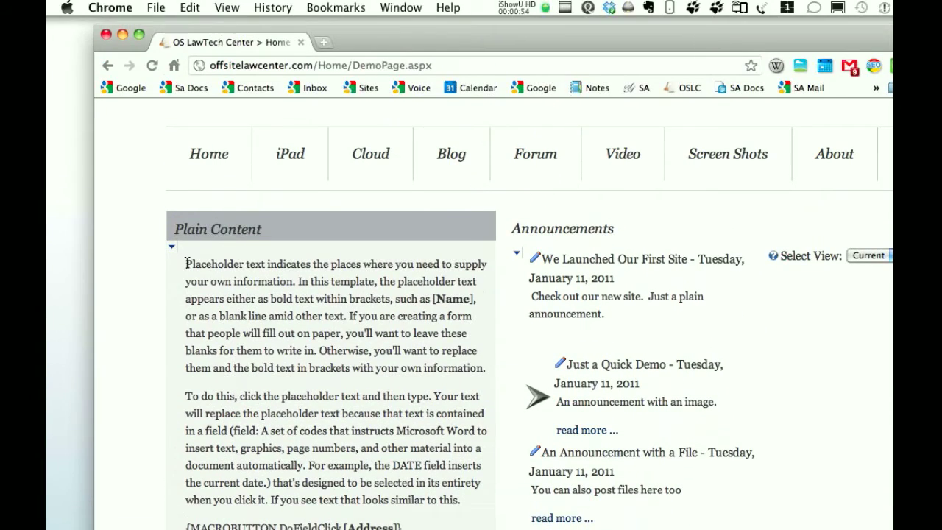
{"action": "left_click_drag", "start_coordinate": [186, 264], "coordinate": [268, 368]}
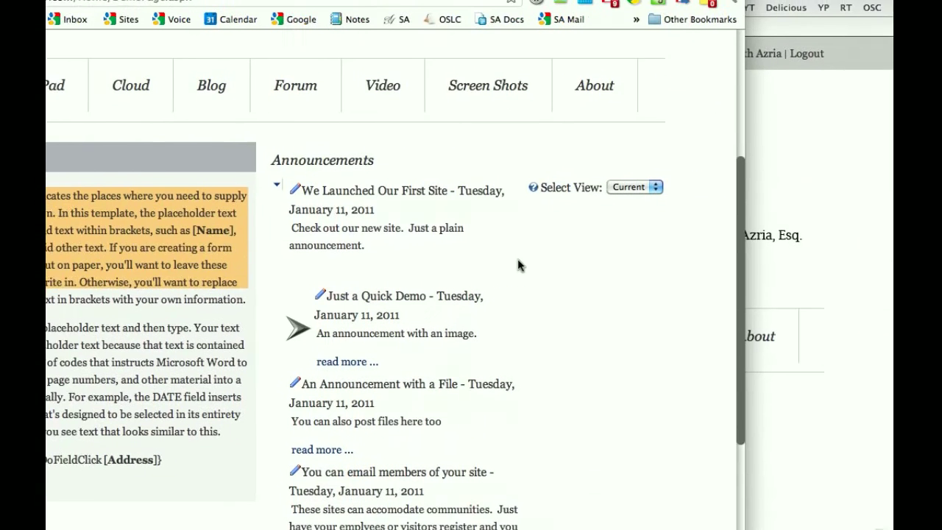
{"action": "left_click", "coordinate": [544, 263]}
{"action": "scroll", "coordinate": [544, 264], "scroll_direction": "down", "scroll_amount": 2}
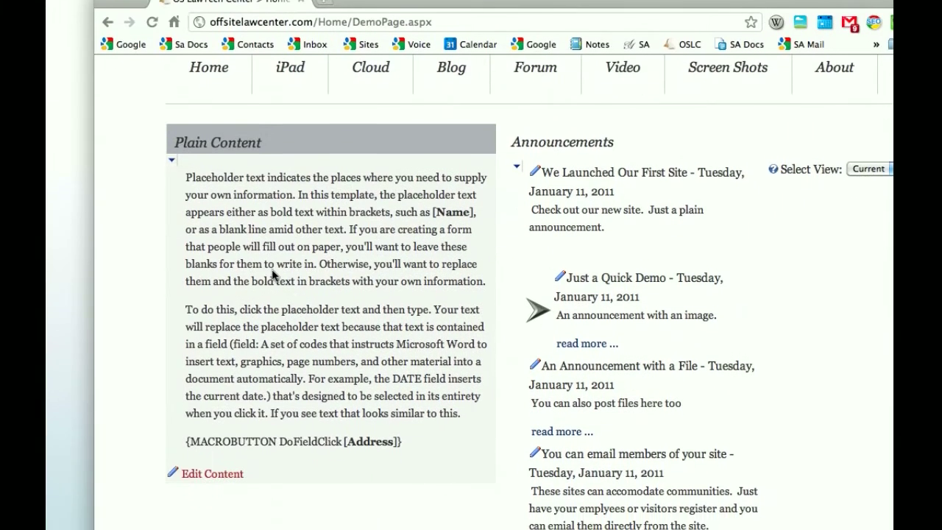
{"action": "scroll", "coordinate": [274, 269], "scroll_direction": "up", "scroll_amount": 2}
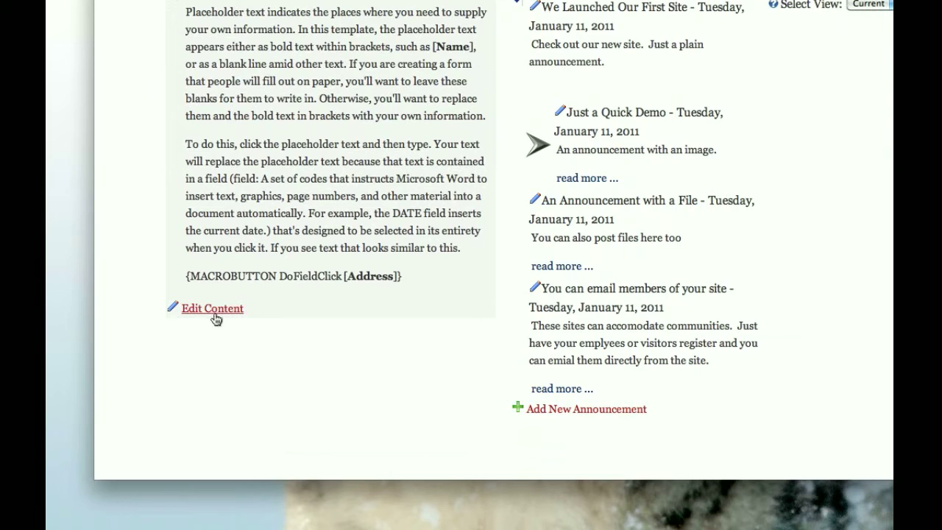
Open the Plain Content text for editing and replace its final MACROBUTTON line with "New Text"
{"action": "left_click", "coordinate": [214, 312]}
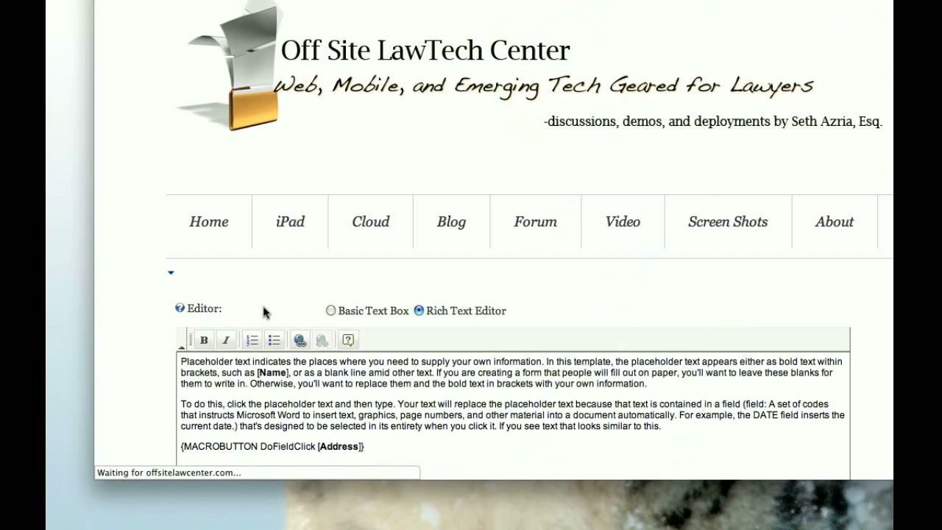
{"action": "scroll", "coordinate": [265, 312], "scroll_direction": "down", "scroll_amount": 5}
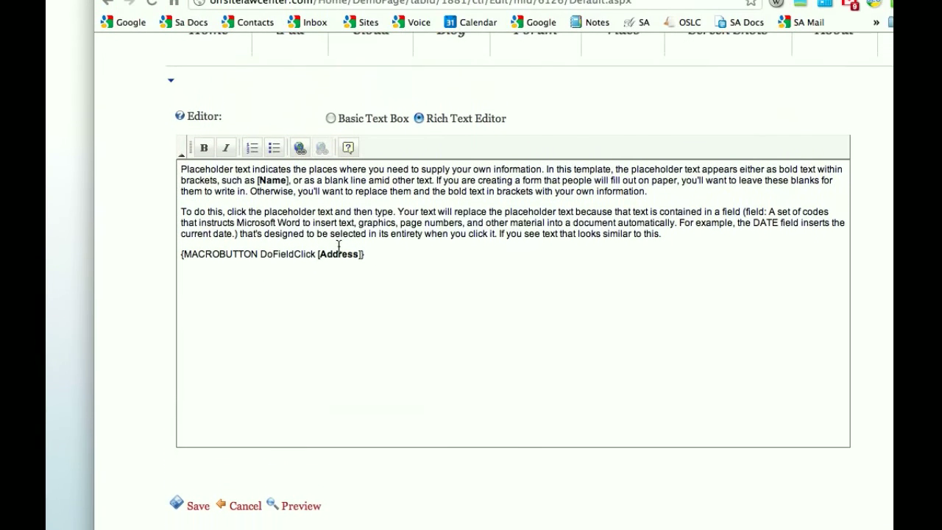
{"action": "triple_click", "coordinate": [334, 265]}
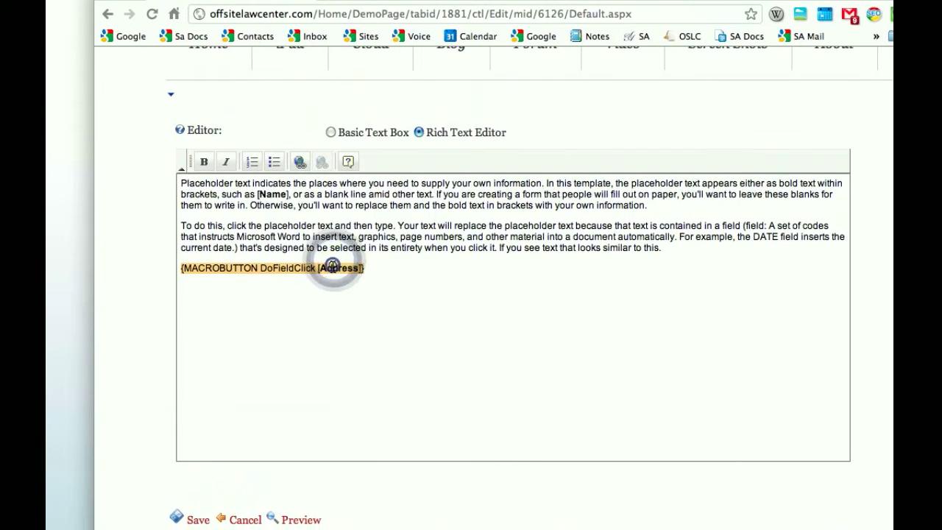
{"action": "key", "text": "BackSpace"}
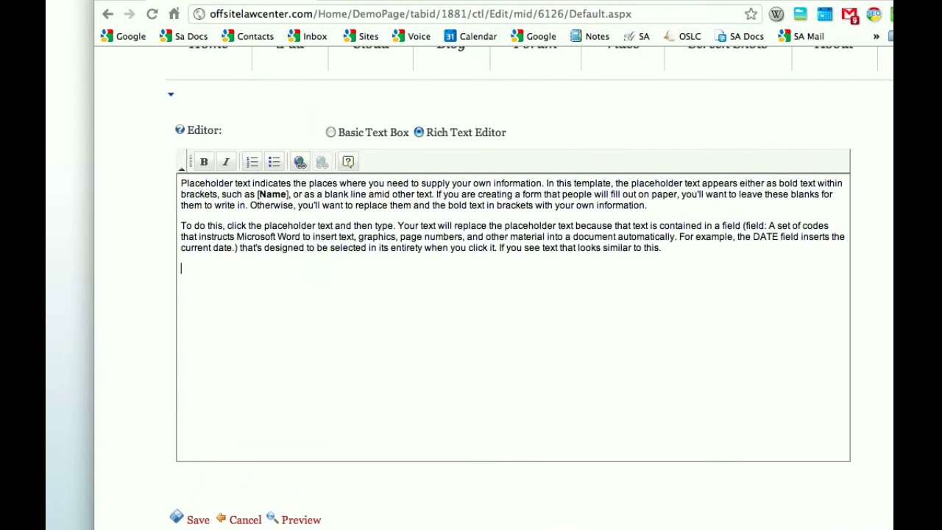
{"action": "type", "text": "New Text"}
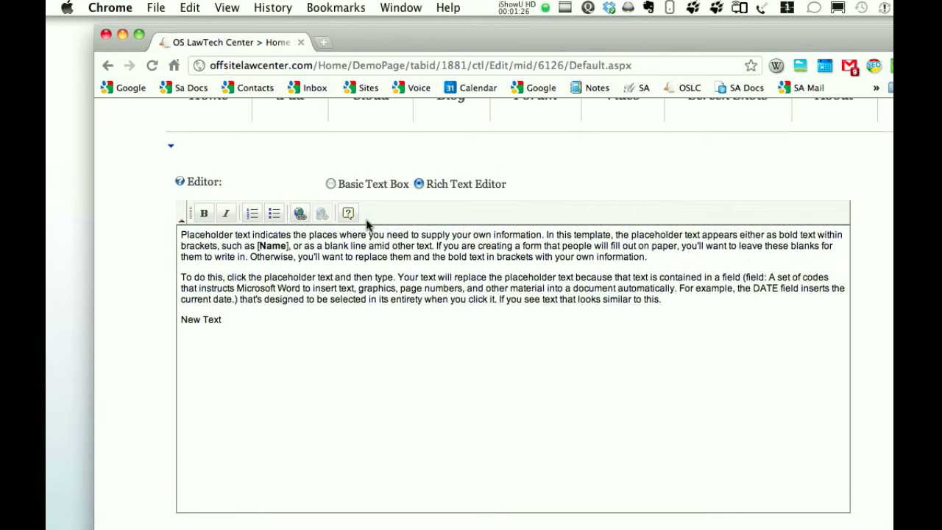
Expand the content's version history and preview version 4 along with its item history
{"action": "scroll", "coordinate": [228, 291], "scroll_direction": "down", "scroll_amount": 3}
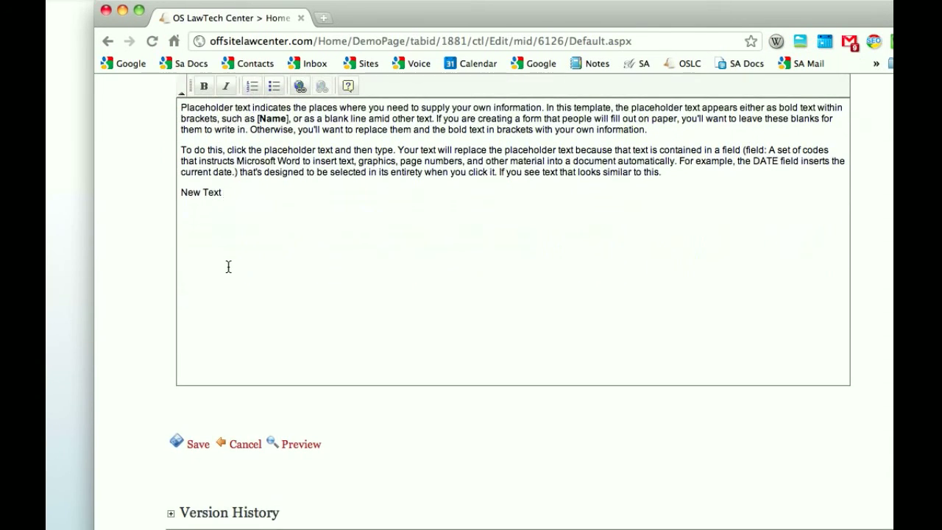
{"action": "scroll", "coordinate": [229, 266], "scroll_direction": "down", "scroll_amount": 1}
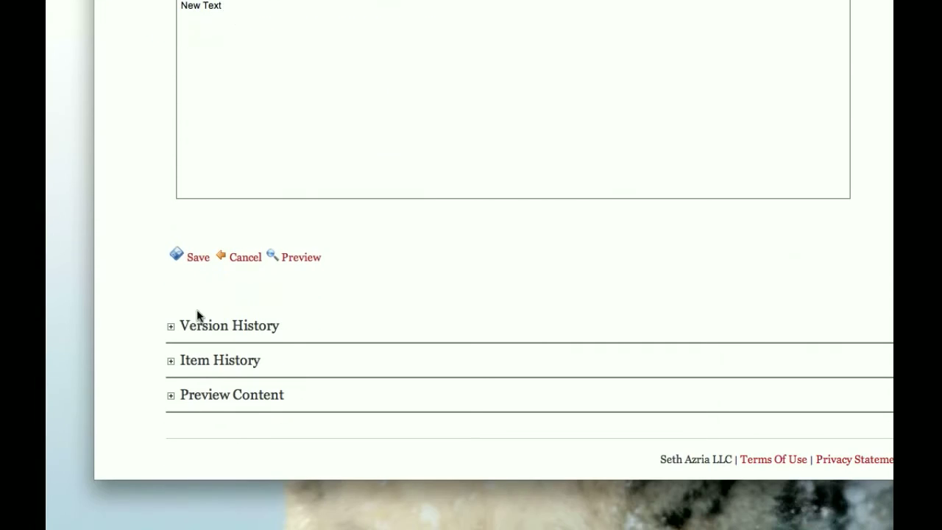
{"action": "left_click", "coordinate": [170, 329]}
{"action": "scroll", "coordinate": [170, 331], "scroll_direction": "down", "scroll_amount": 5}
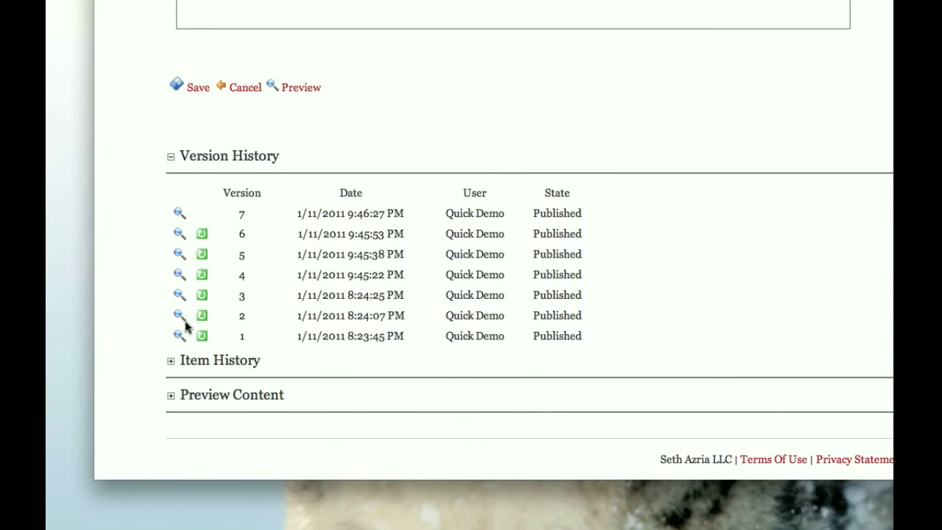
{"action": "scroll", "coordinate": [184, 326], "scroll_direction": "up", "scroll_amount": 5}
{"action": "scroll", "coordinate": [184, 326], "scroll_direction": "down", "scroll_amount": 5}
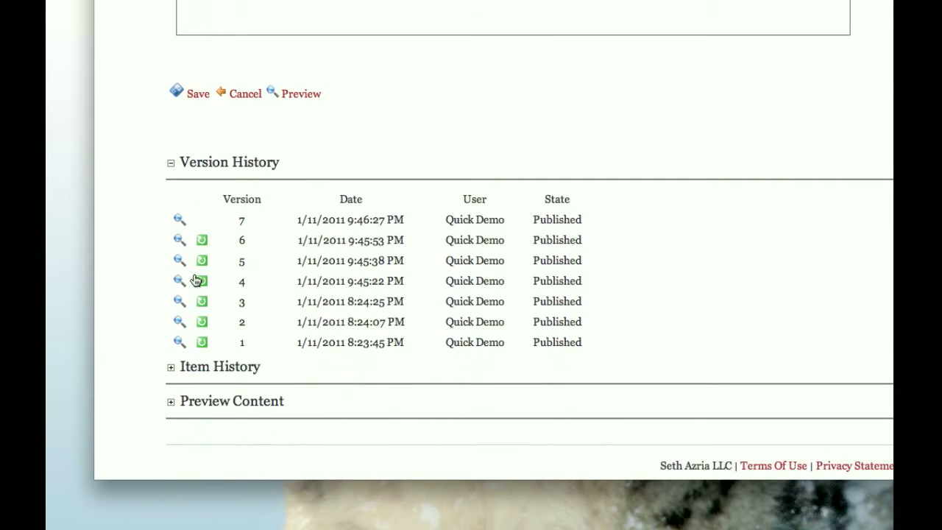
{"action": "left_click", "coordinate": [177, 282]}
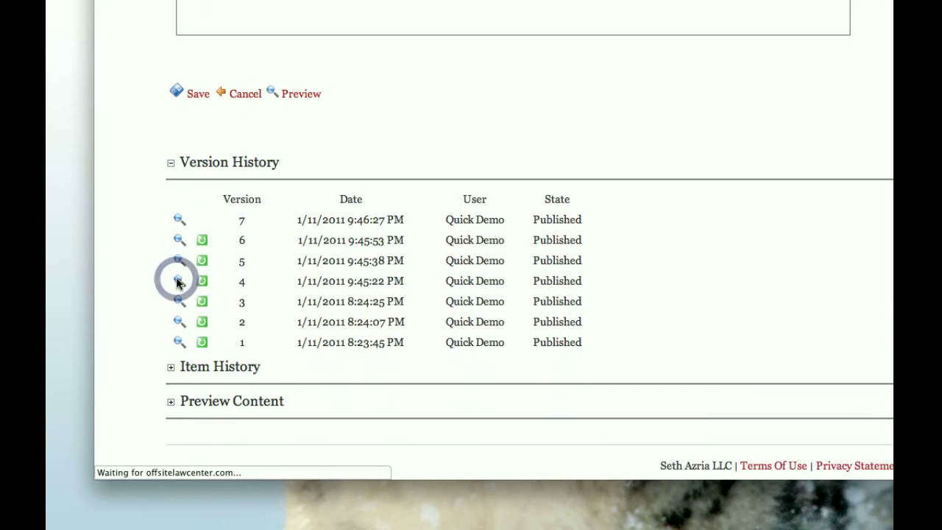
{"action": "scroll", "coordinate": [177, 282], "scroll_direction": "down", "scroll_amount": 5}
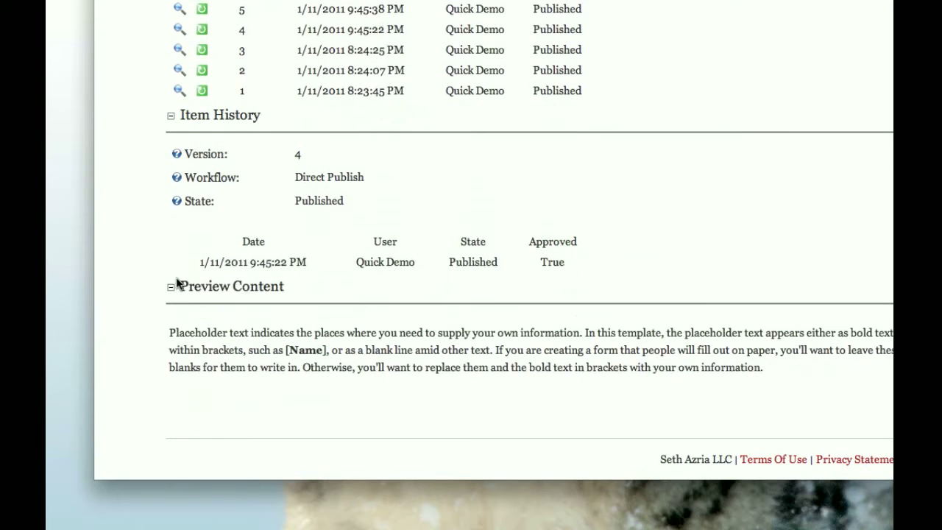
Save the edited Plain Content text and check it on the Demo Page
{"action": "scroll", "coordinate": [178, 282], "scroll_direction": "up", "scroll_amount": 7}
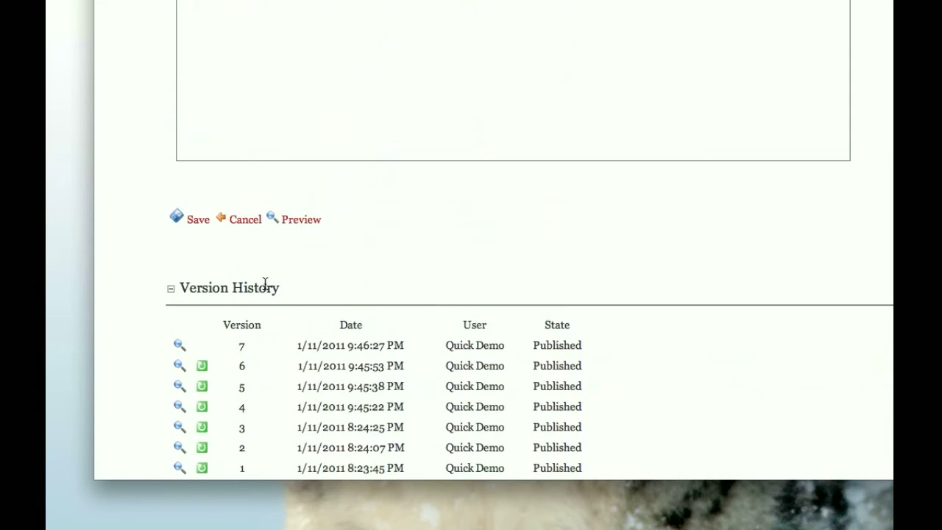
{"action": "scroll", "coordinate": [265, 283], "scroll_direction": "up", "scroll_amount": 1}
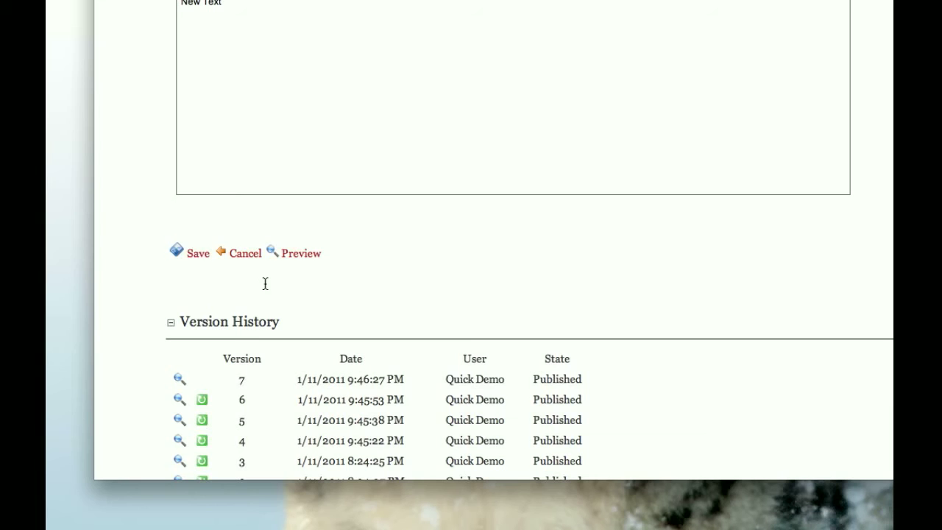
{"action": "scroll", "coordinate": [265, 283], "scroll_direction": "up", "scroll_amount": 4}
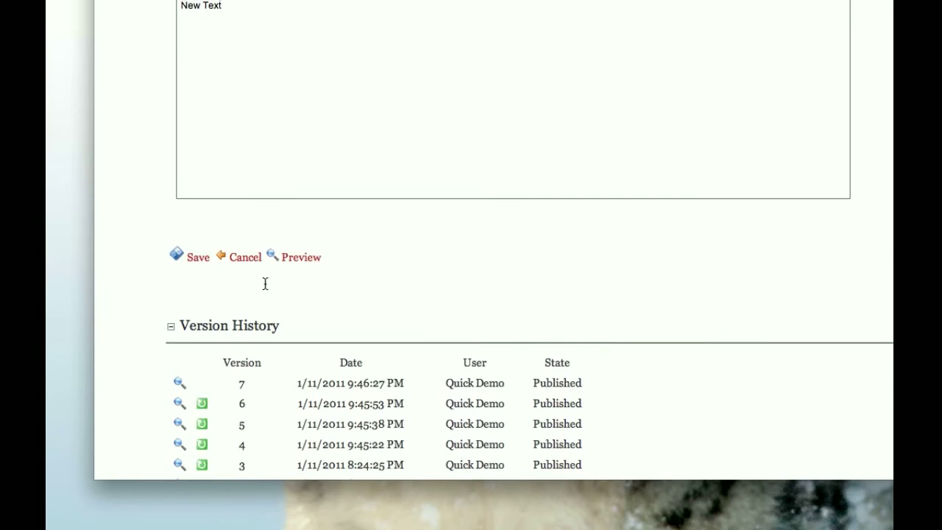
{"action": "scroll", "coordinate": [265, 283], "scroll_direction": "down", "scroll_amount": 5}
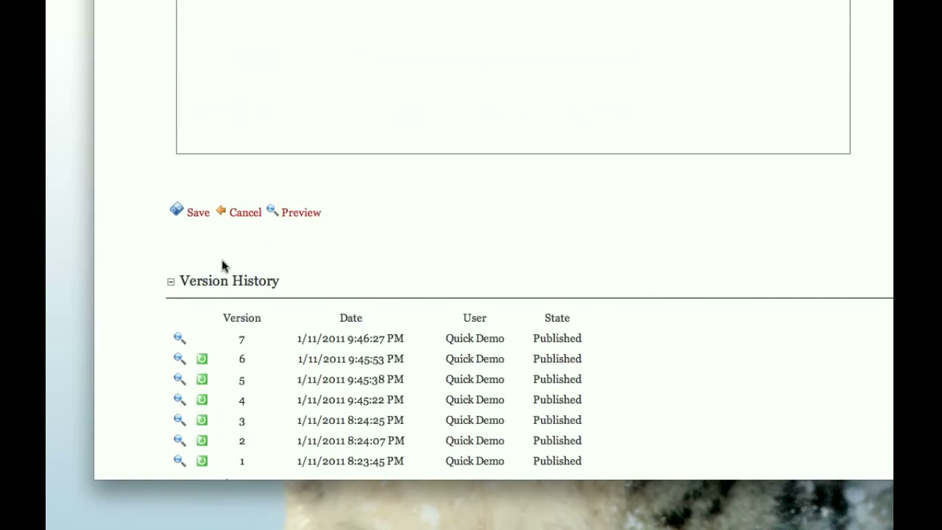
{"action": "left_click", "coordinate": [197, 253]}
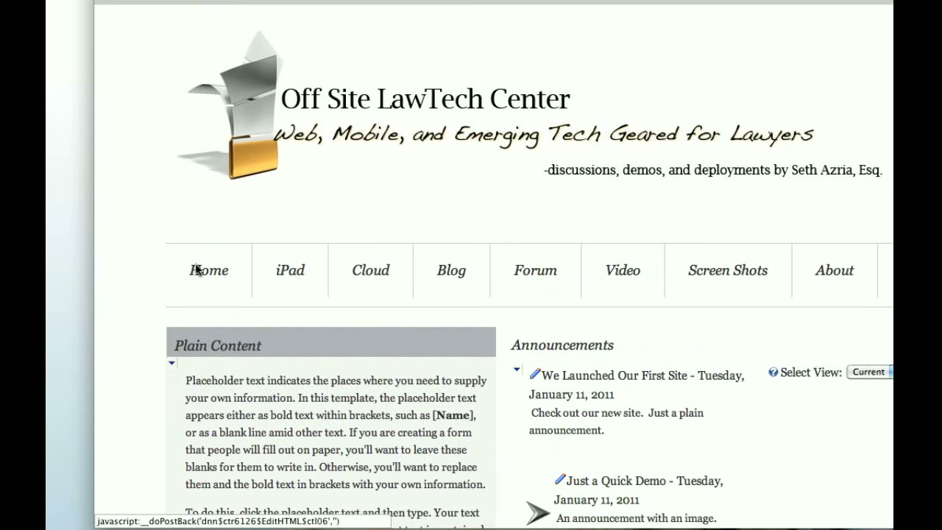
{"action": "scroll", "coordinate": [197, 269], "scroll_direction": "down", "scroll_amount": 5}
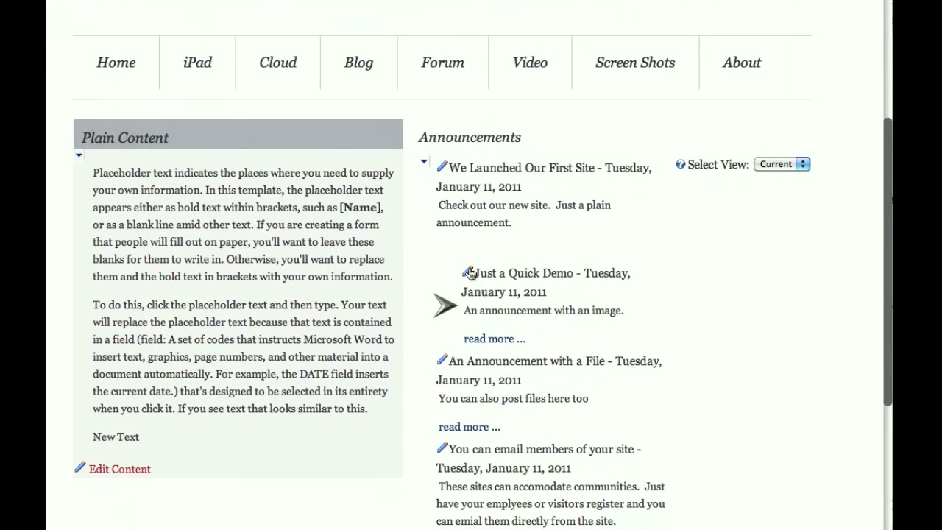
Open the "We Launched Our First Site" announcement for editing and go to its title, image and description fields
{"action": "scroll", "coordinate": [471, 267], "scroll_direction": "down", "scroll_amount": 2}
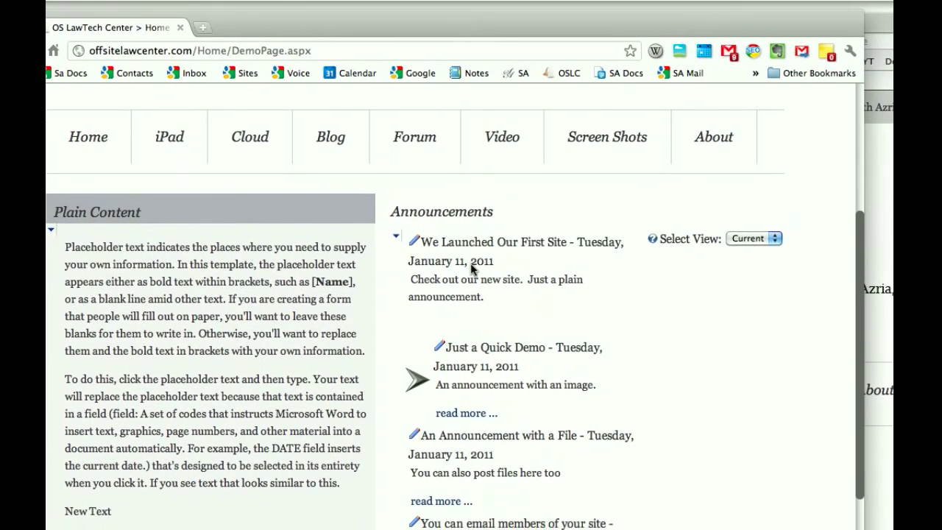
{"action": "scroll", "coordinate": [471, 267], "scroll_direction": "down", "scroll_amount": 1}
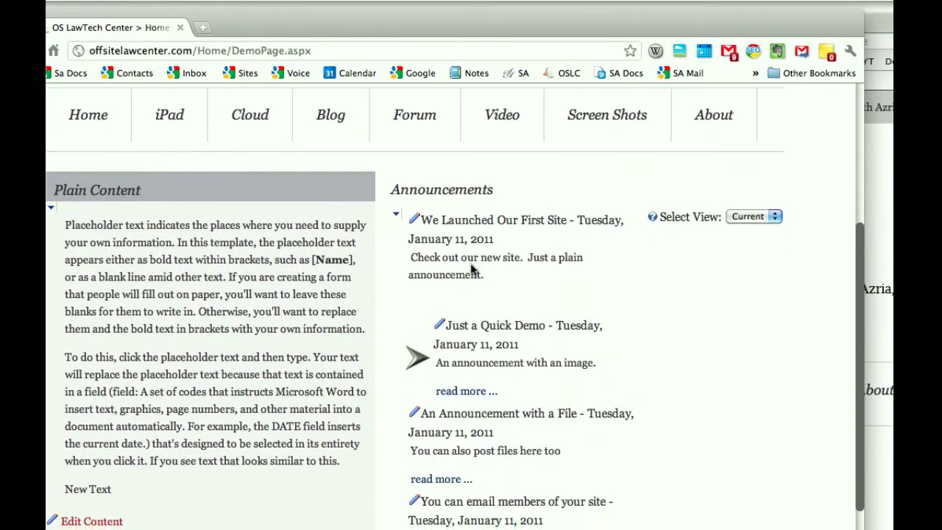
{"action": "scroll", "coordinate": [494, 313], "scroll_direction": "down", "scroll_amount": 2}
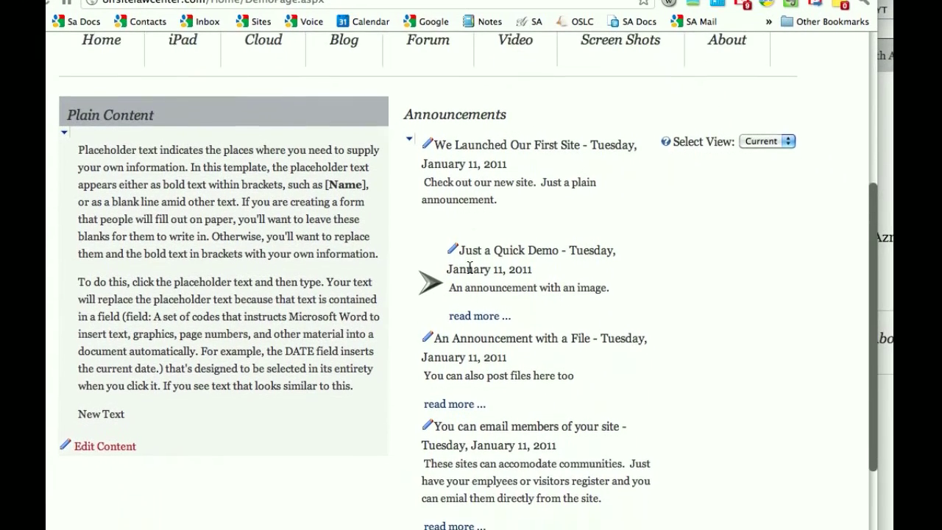
{"action": "scroll", "coordinate": [456, 220], "scroll_direction": "down", "scroll_amount": 1}
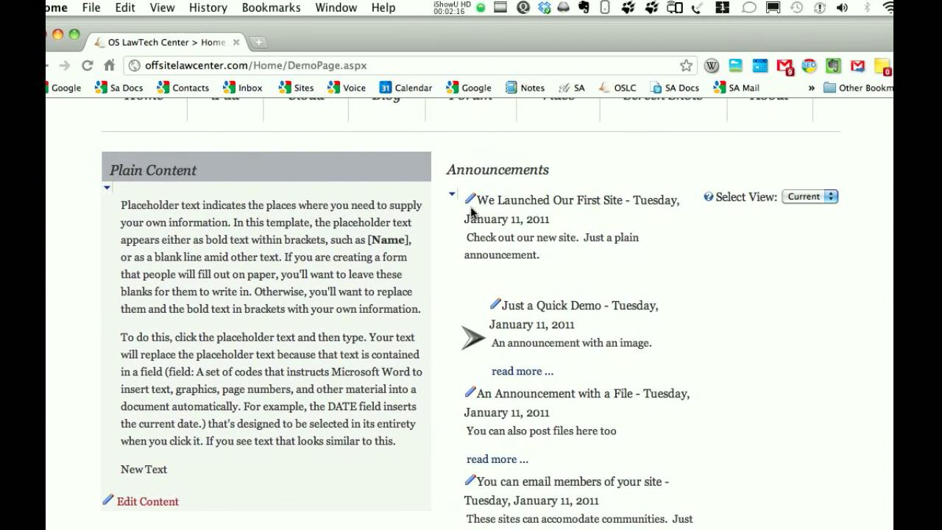
{"action": "left_click", "coordinate": [467, 198]}
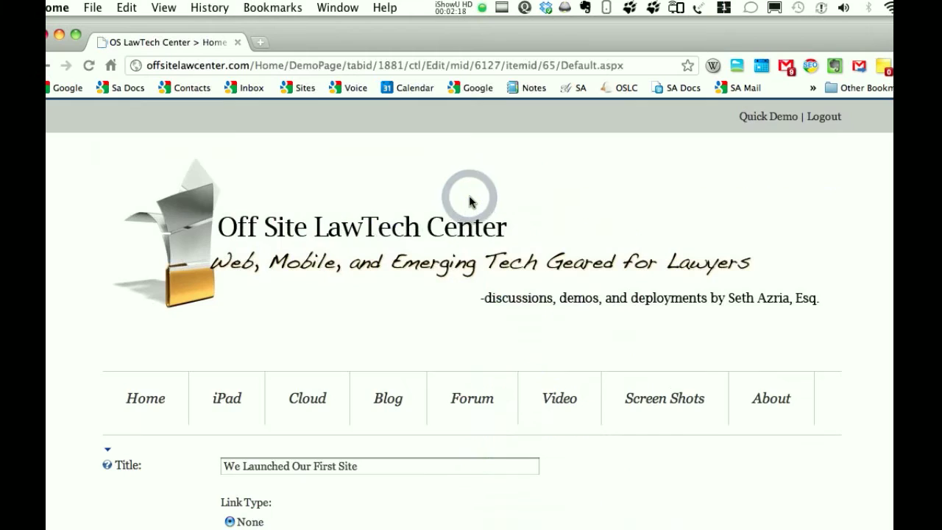
{"action": "scroll", "coordinate": [471, 201], "scroll_direction": "down", "scroll_amount": 3}
{"action": "scroll", "coordinate": [470, 202], "scroll_direction": "down", "scroll_amount": 6}
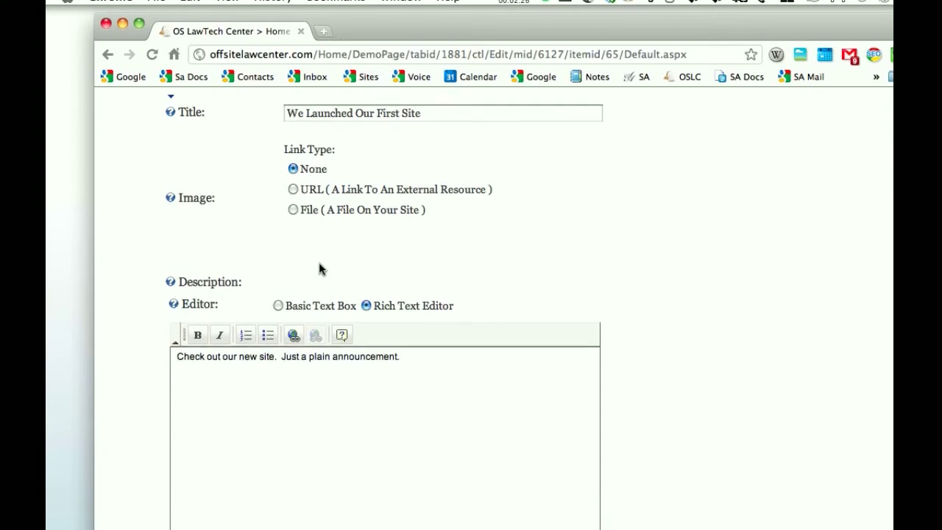
Review the announcement's description, link, publish and expire settings, and save the announcement
{"action": "scroll", "coordinate": [320, 280], "scroll_direction": "down", "scroll_amount": 6}
{"action": "scroll", "coordinate": [320, 269], "scroll_direction": "up", "scroll_amount": 1}
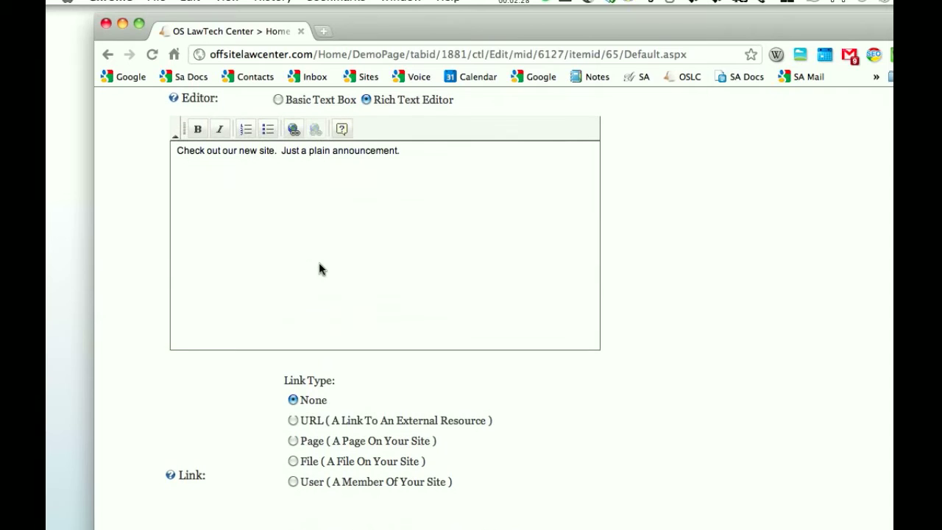
{"action": "scroll", "coordinate": [320, 265], "scroll_direction": "down", "scroll_amount": 3}
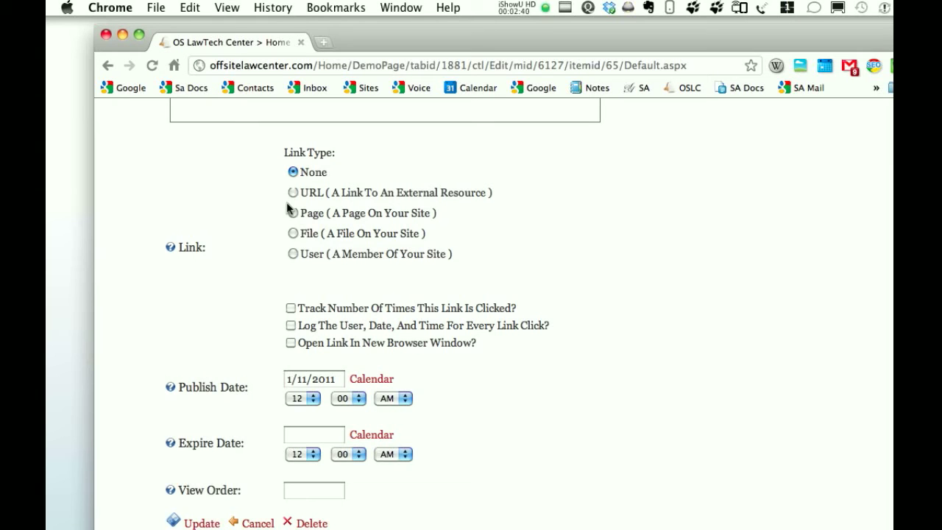
{"action": "scroll", "coordinate": [290, 209], "scroll_direction": "down", "scroll_amount": 1}
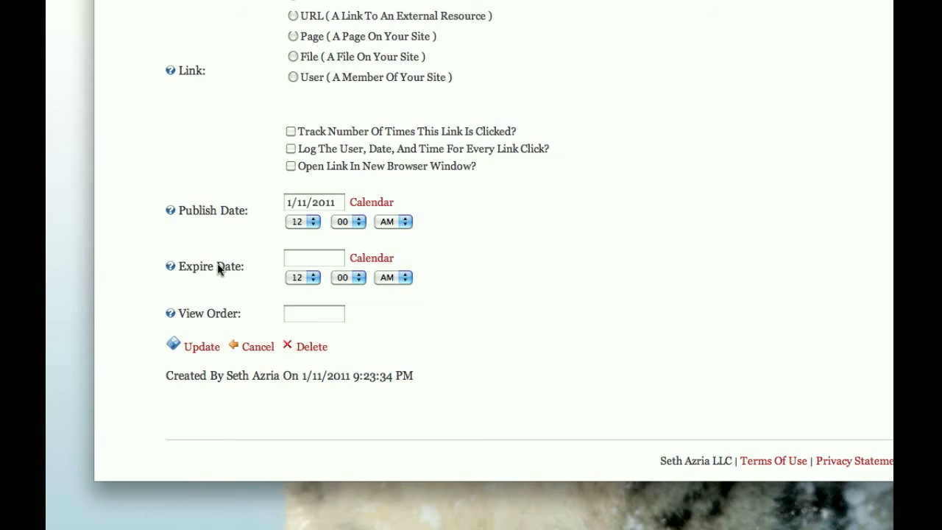
{"action": "left_click", "coordinate": [204, 347]}
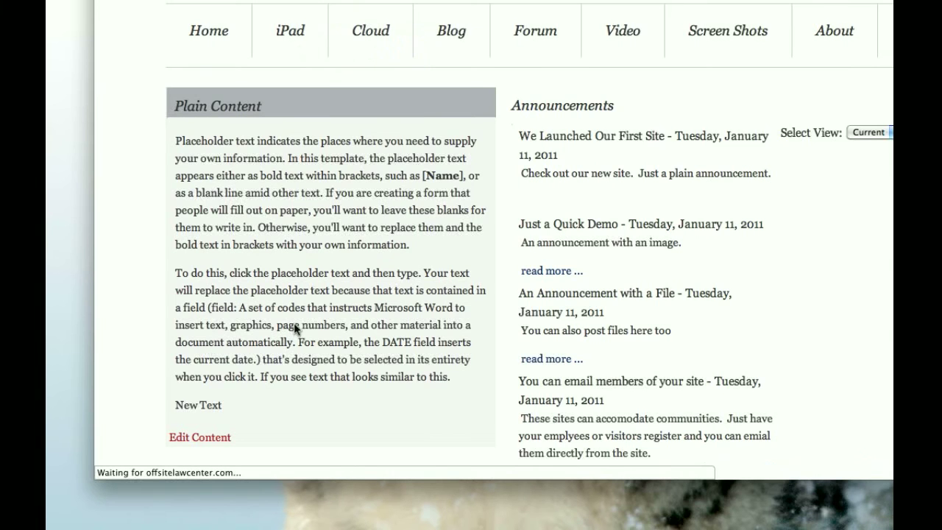
Open a blank new announcement form, look through its fields down to the view order, and cancel it
{"action": "scroll", "coordinate": [486, 273], "scroll_direction": "down", "scroll_amount": 10}
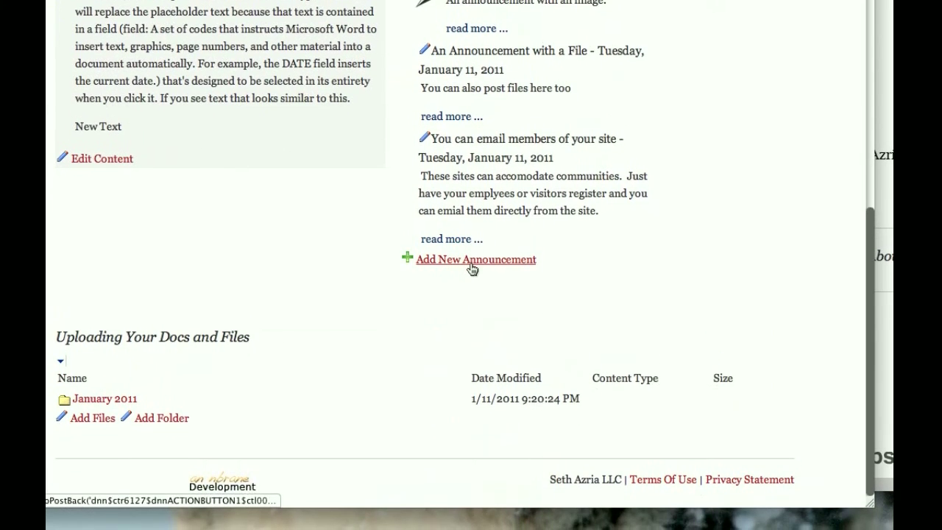
{"action": "left_click", "coordinate": [472, 268]}
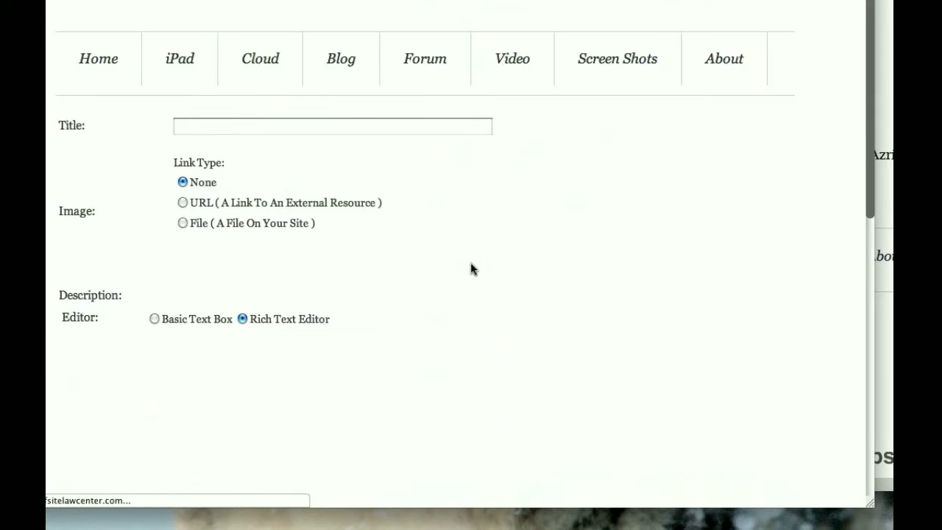
{"action": "scroll", "coordinate": [437, 269], "scroll_direction": "down", "scroll_amount": 5}
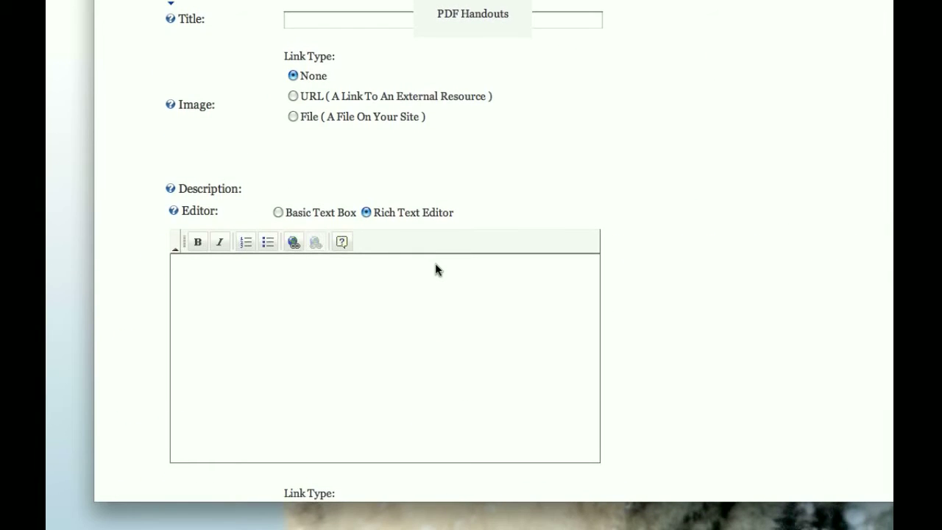
{"action": "left_click", "coordinate": [573, 146]}
{"action": "scroll", "coordinate": [532, 140], "scroll_direction": "down", "scroll_amount": 1}
{"action": "scroll", "coordinate": [471, 270], "scroll_direction": "down", "scroll_amount": 10}
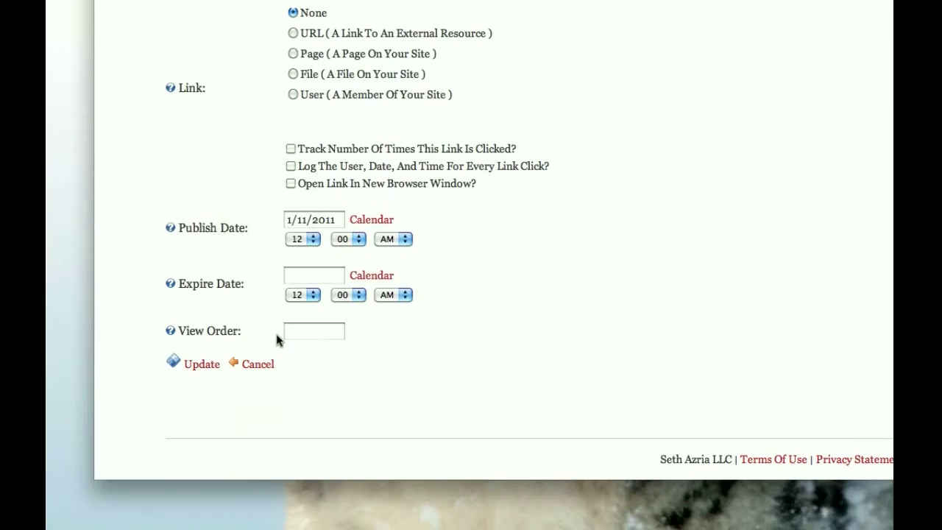
{"action": "left_click", "coordinate": [252, 368]}
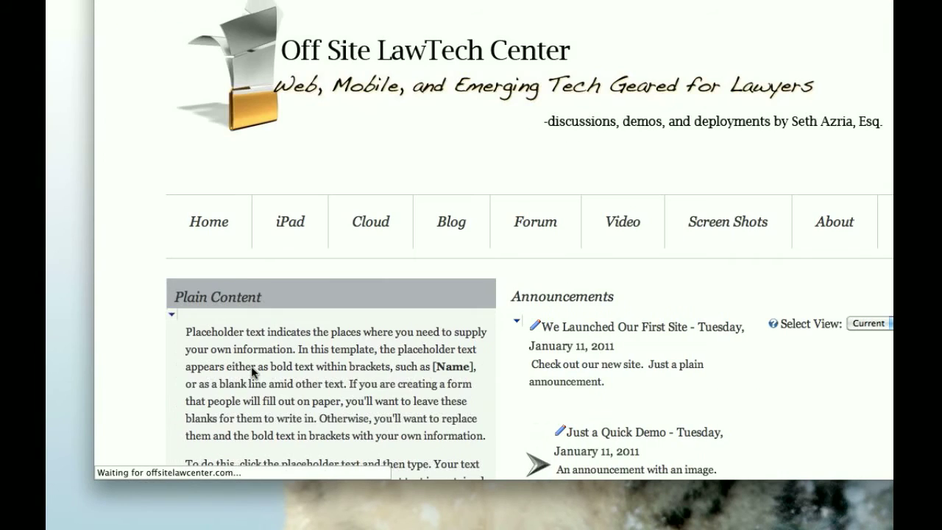
View the file linked from "An Announcement with a File" and return to the Demo Page
{"action": "scroll", "coordinate": [251, 371], "scroll_direction": "down", "scroll_amount": 8}
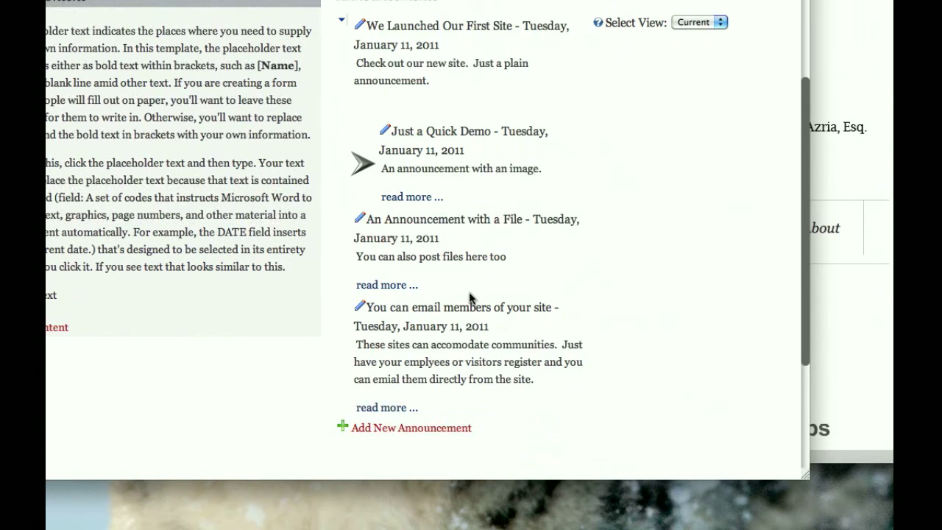
{"action": "scroll", "coordinate": [470, 298], "scroll_direction": "down", "scroll_amount": 2}
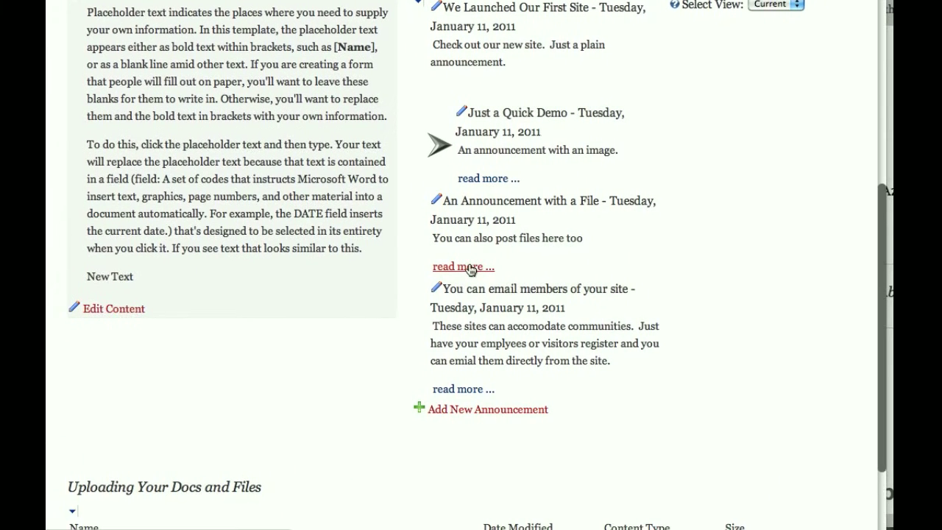
{"action": "left_click", "coordinate": [471, 267]}
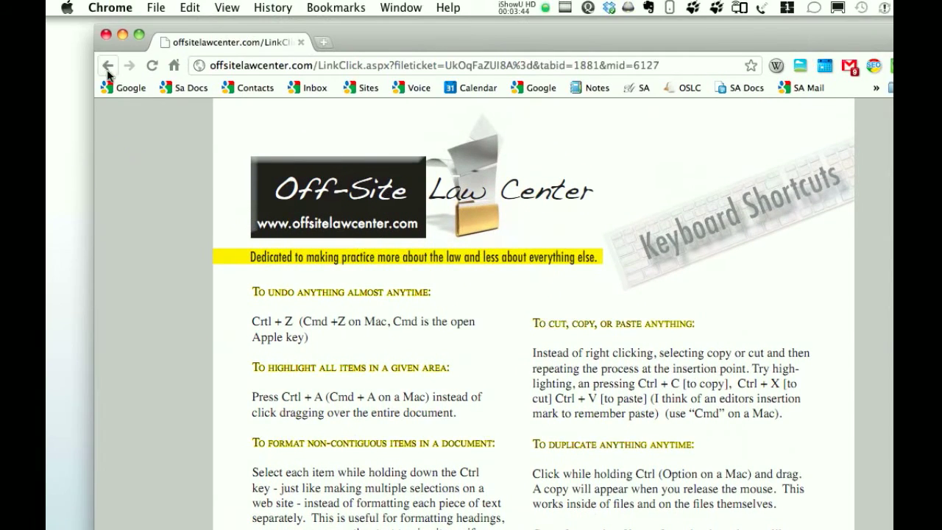
{"action": "left_click", "coordinate": [106, 68]}
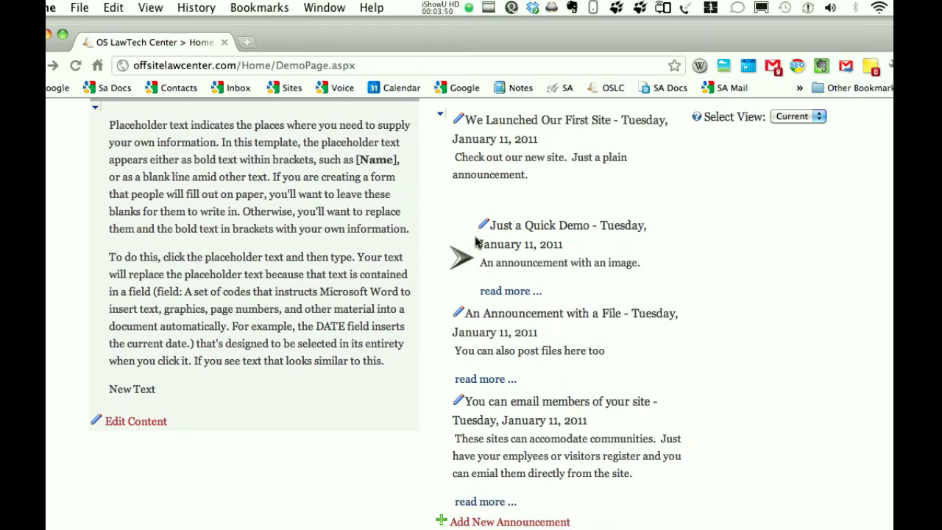
Open the "Just a Quick Demo" announcement for editing, review its image, link and date settings, and save it
{"action": "left_click", "coordinate": [482, 226]}
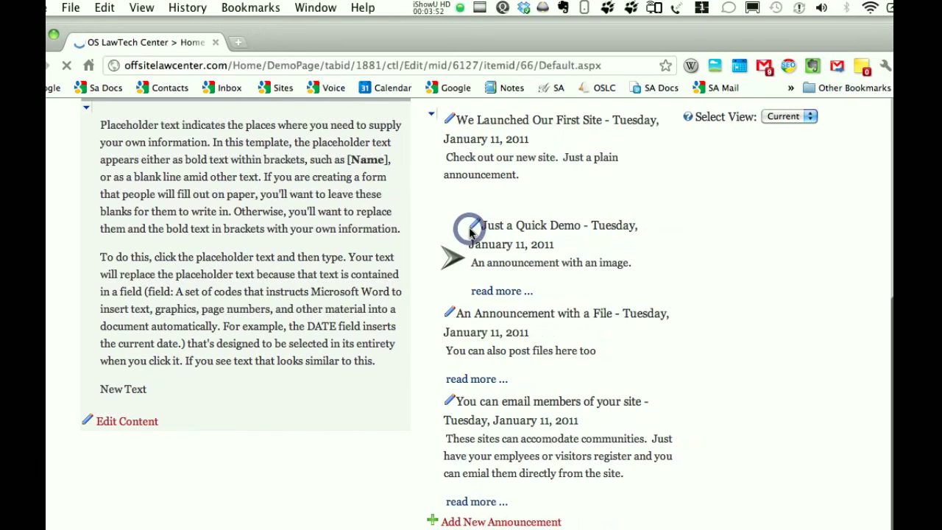
{"action": "scroll", "coordinate": [472, 233], "scroll_direction": "down", "scroll_amount": 10}
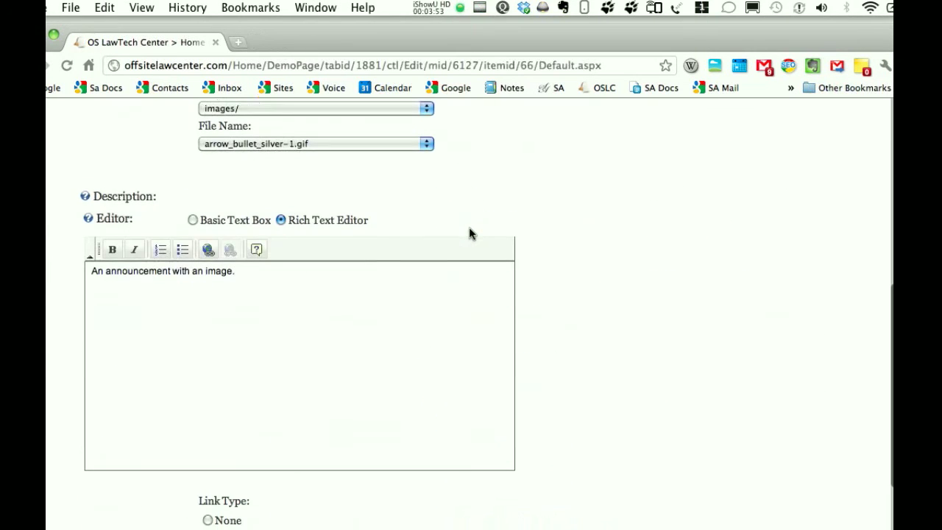
{"action": "scroll", "coordinate": [471, 234], "scroll_direction": "up", "scroll_amount": 2}
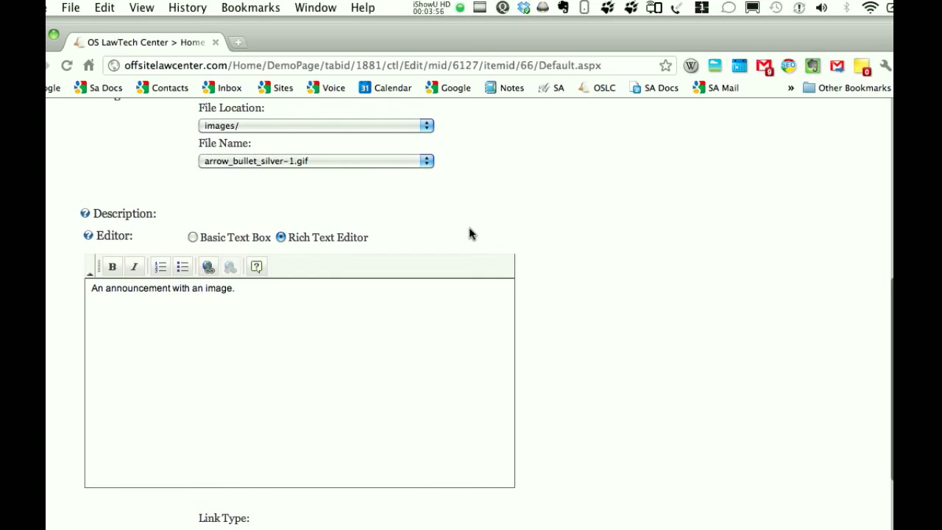
{"action": "scroll", "coordinate": [471, 231], "scroll_direction": "up", "scroll_amount": 5}
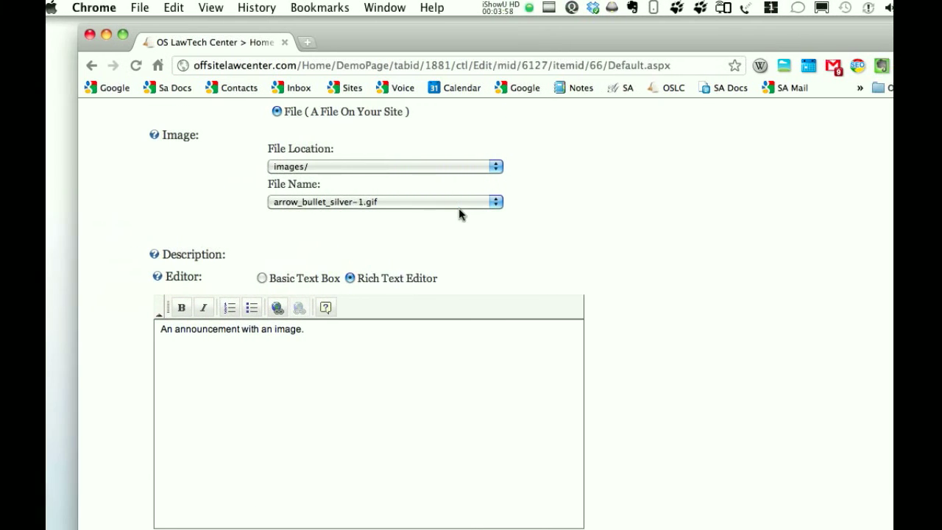
{"action": "scroll", "coordinate": [336, 456], "scroll_direction": "down", "scroll_amount": 10}
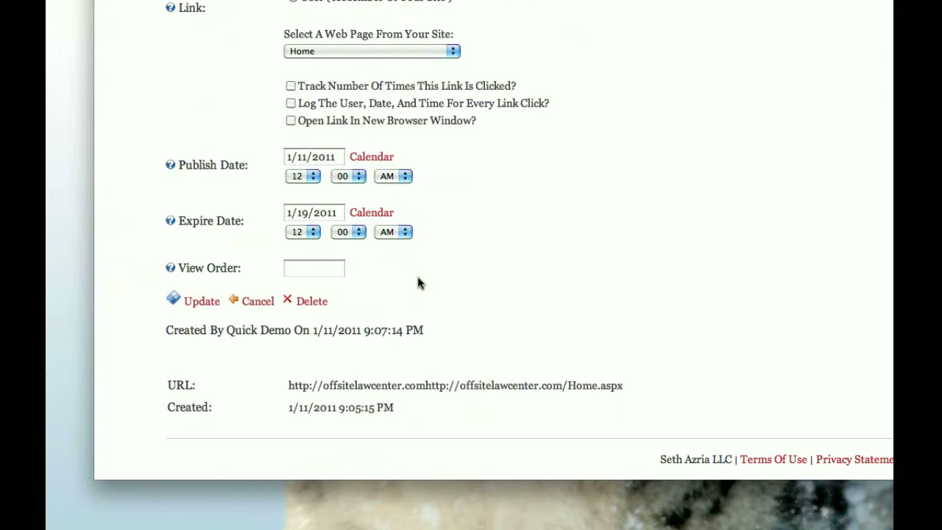
{"action": "left_click", "coordinate": [211, 304]}
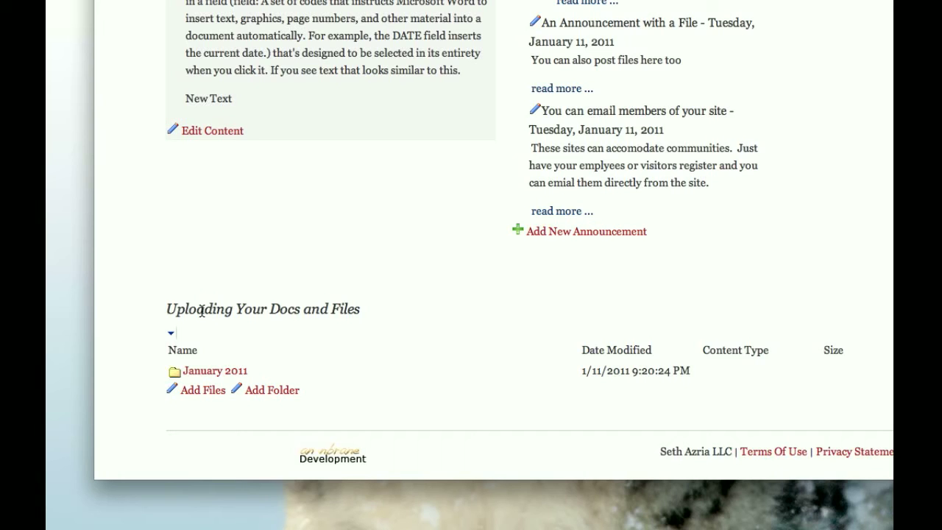
Open the file upload page, view the destination folders and file selection with Demo/ chosen, and return without uploading
{"action": "left_click", "coordinate": [200, 392]}
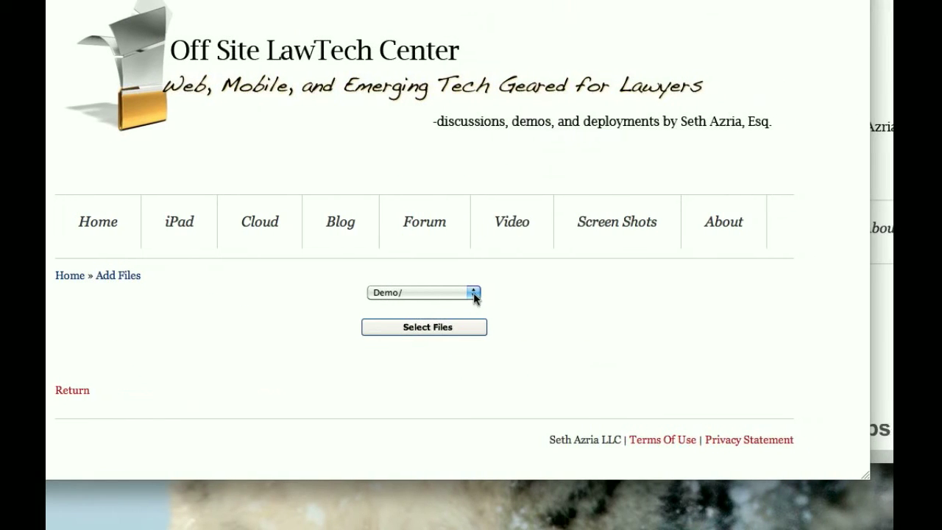
{"action": "left_click", "coordinate": [590, 295]}
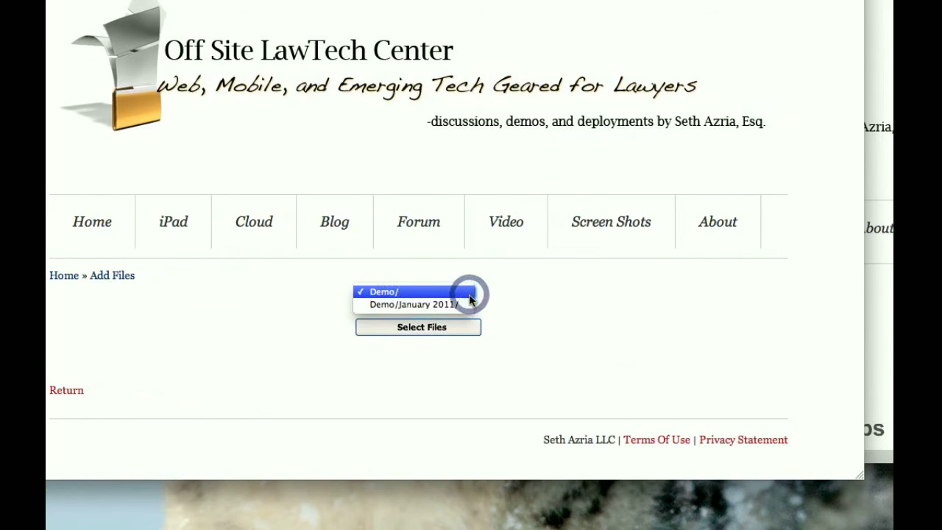
{"action": "left_click", "coordinate": [465, 292]}
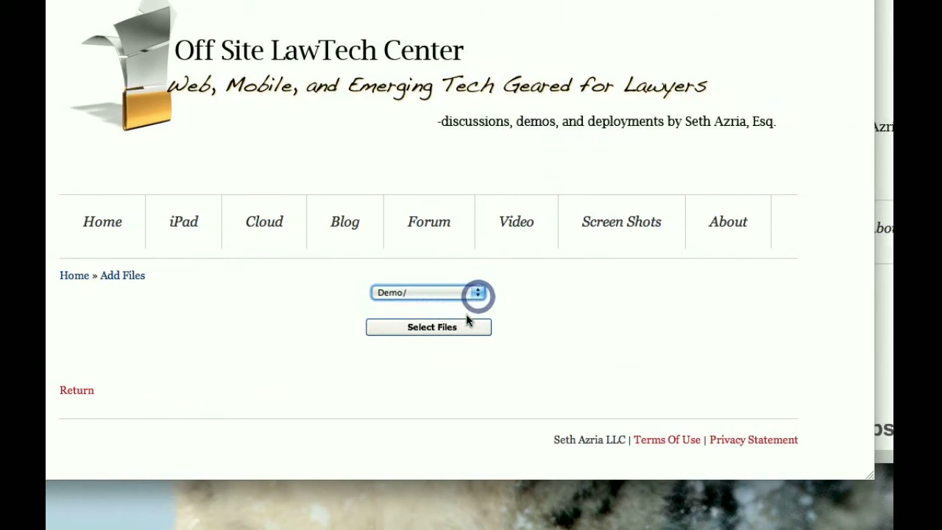
{"action": "left_click", "coordinate": [472, 335]}
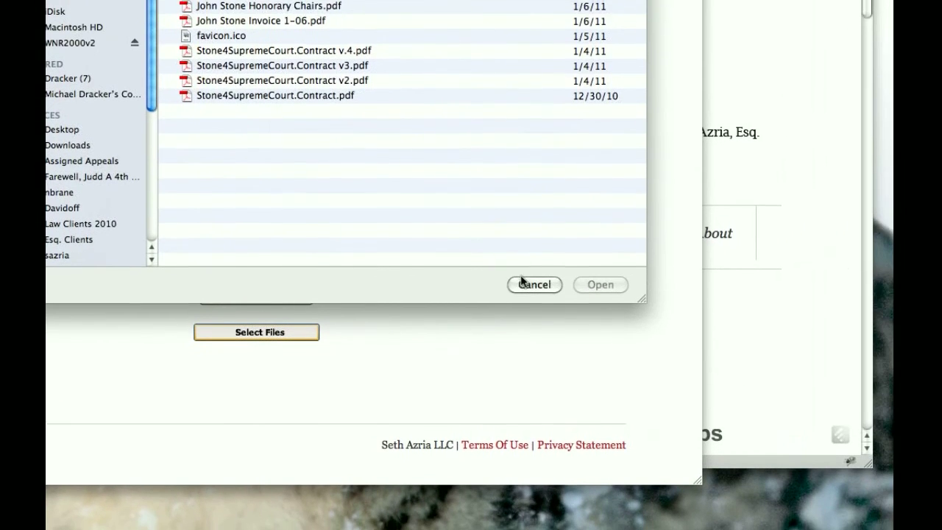
{"action": "left_click", "coordinate": [715, 279]}
{"action": "left_click", "coordinate": [187, 391]}
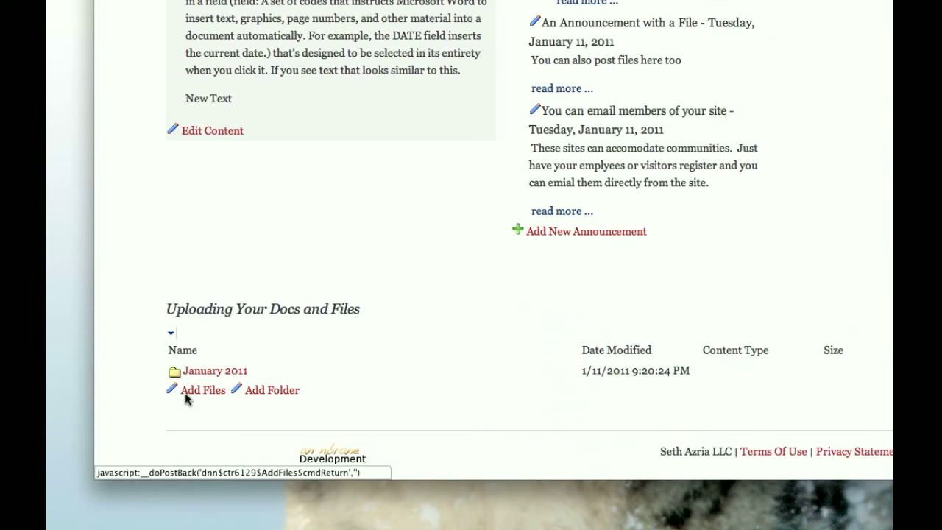
Add a folder named "February" under the Demo/ parent folder
{"action": "left_click", "coordinate": [287, 393]}
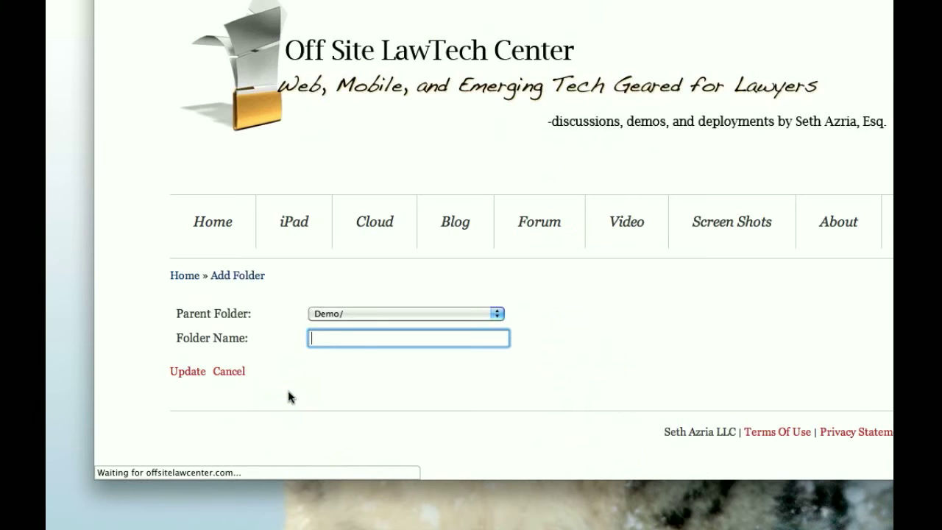
{"action": "type", "text": "February"}
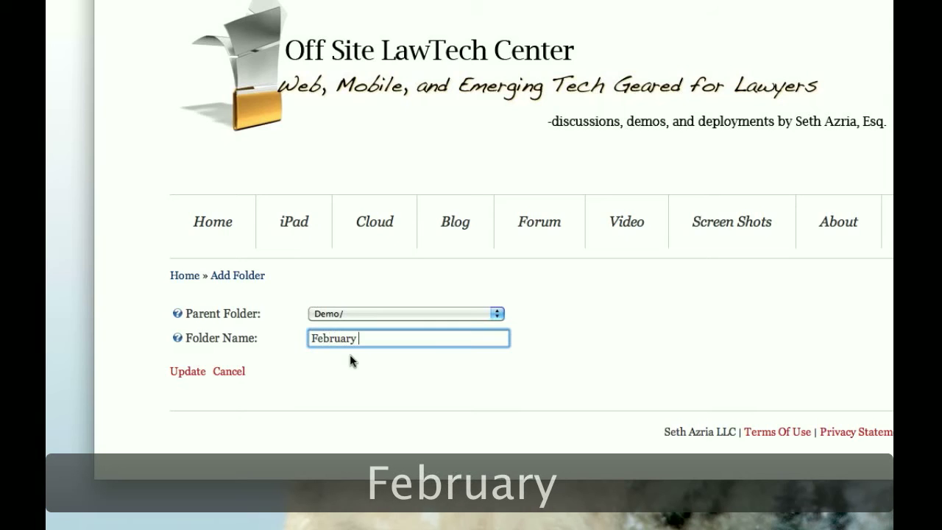
{"action": "left_click", "coordinate": [194, 373]}
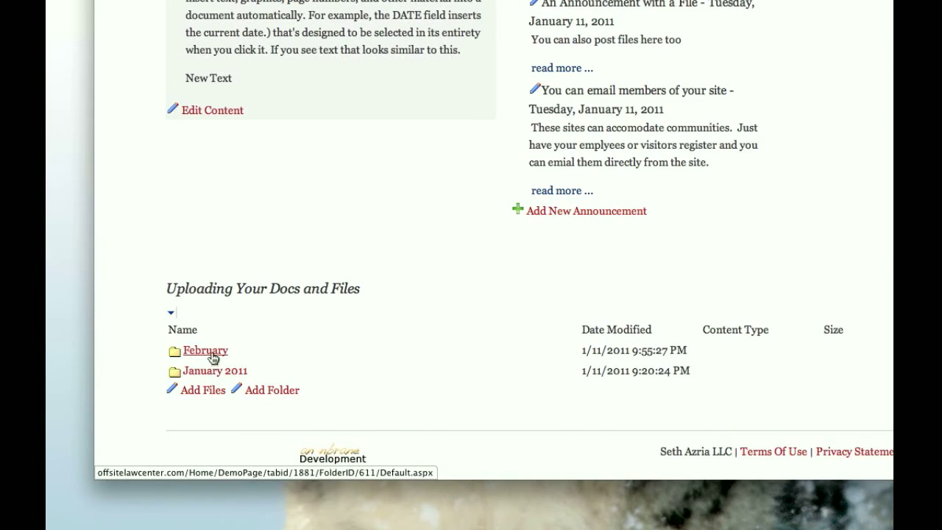
Open the January 2011 folder in the documents list and look over its contents and the page
{"action": "left_click", "coordinate": [215, 372]}
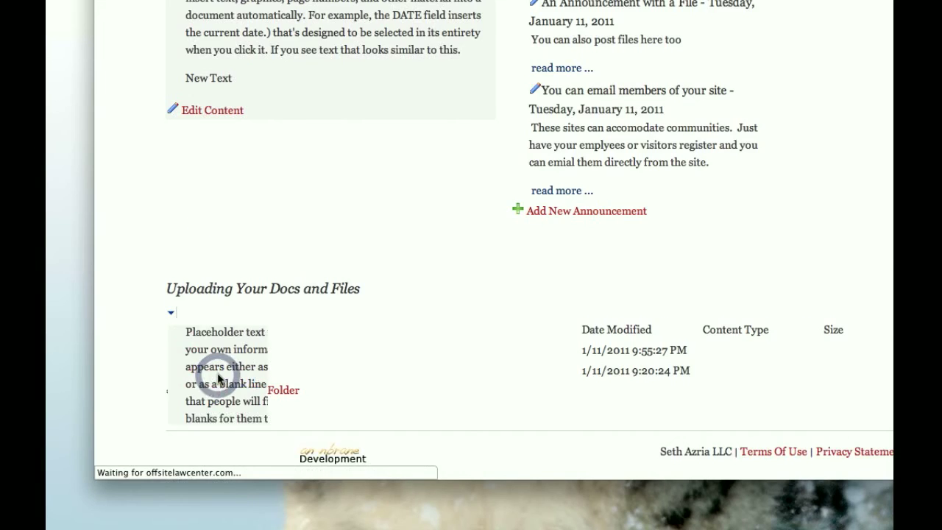
{"action": "scroll", "coordinate": [217, 379], "scroll_direction": "down", "scroll_amount": 3}
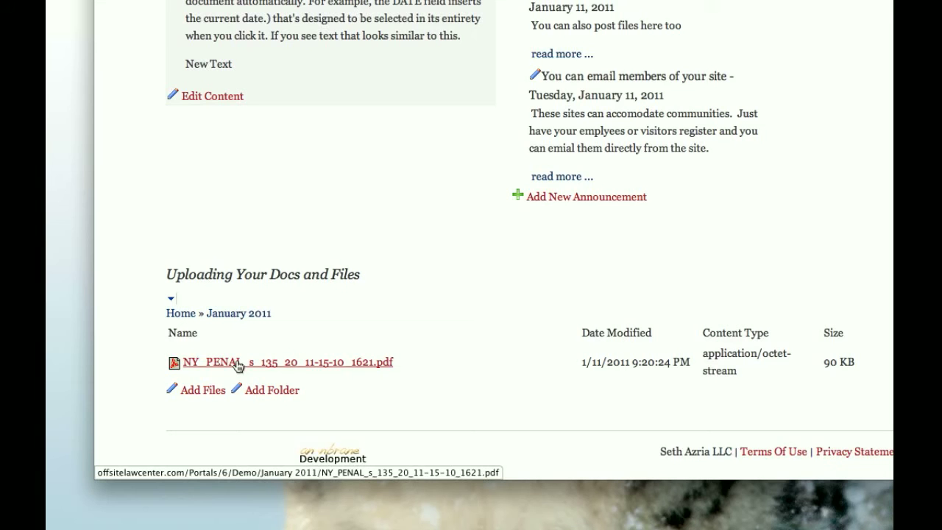
{"action": "scroll", "coordinate": [237, 366], "scroll_direction": "up", "scroll_amount": 5}
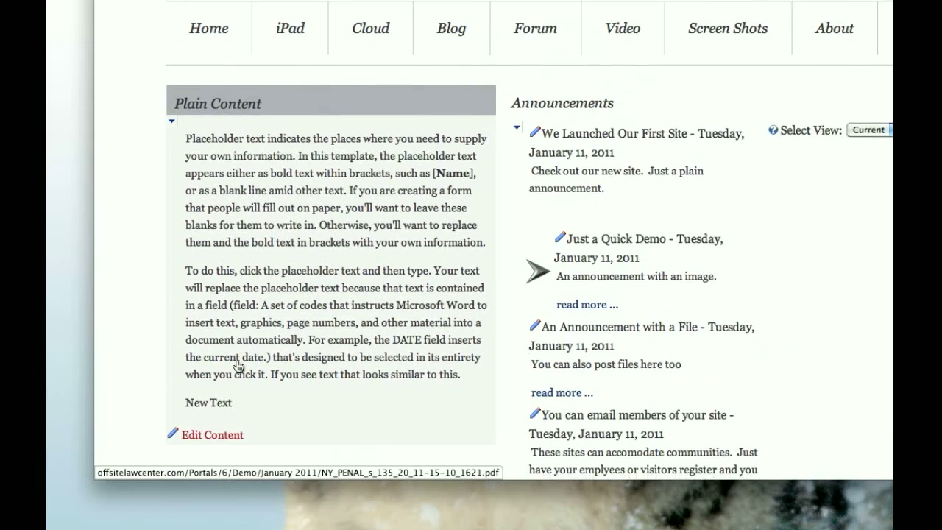
{"action": "scroll", "coordinate": [239, 365], "scroll_direction": "down", "scroll_amount": 1}
{"action": "scroll", "coordinate": [238, 366], "scroll_direction": "down", "scroll_amount": 1}
{"action": "scroll", "coordinate": [239, 366], "scroll_direction": "down", "scroll_amount": 1}
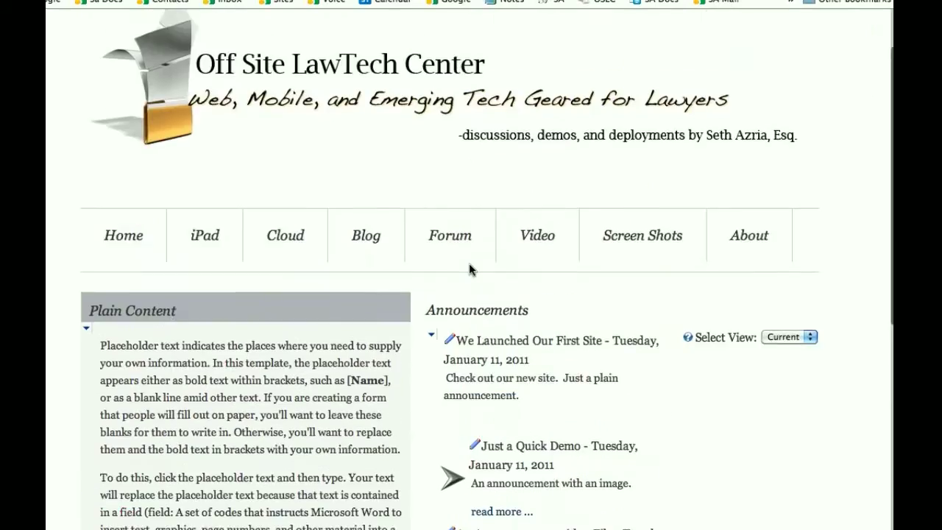
Start a new blog article titled "One More Article" and enter "Body" as its body text
{"action": "mouse_move", "coordinate": [375, 237]}
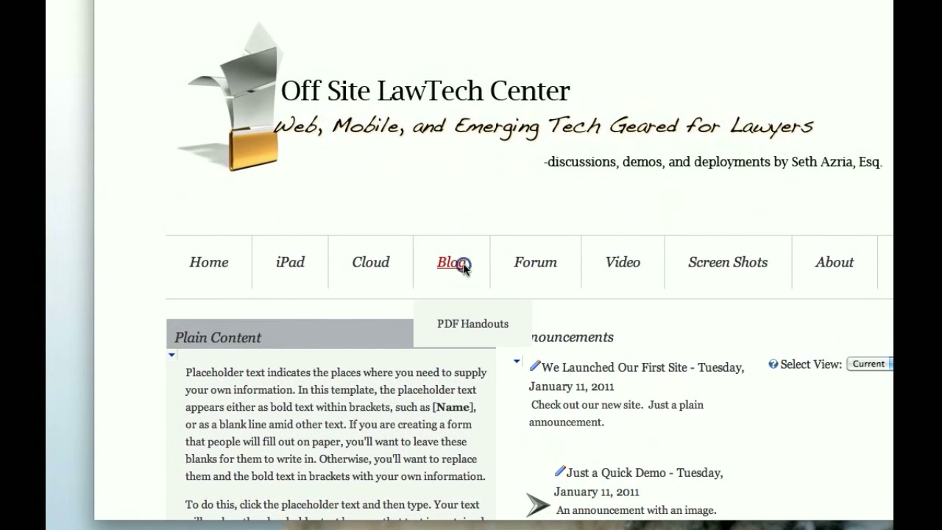
{"action": "left_click", "coordinate": [462, 264]}
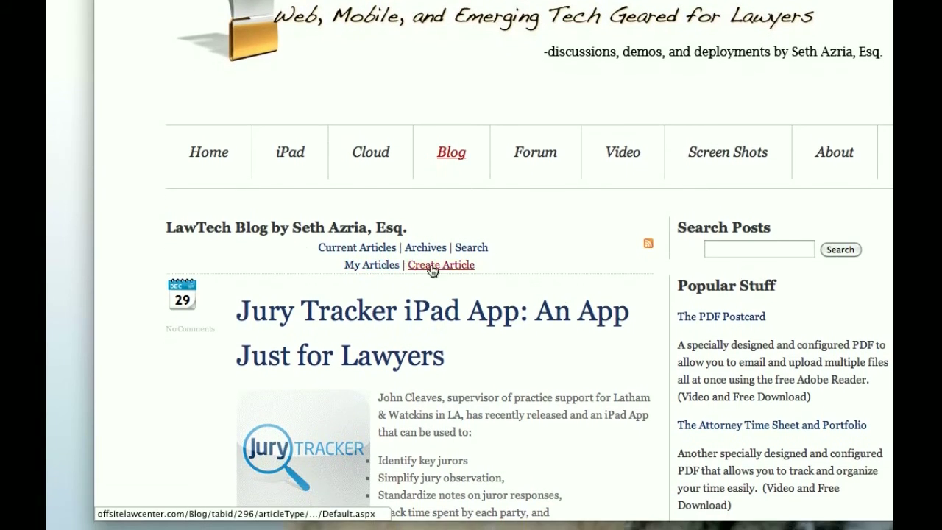
{"action": "left_click", "coordinate": [465, 280]}
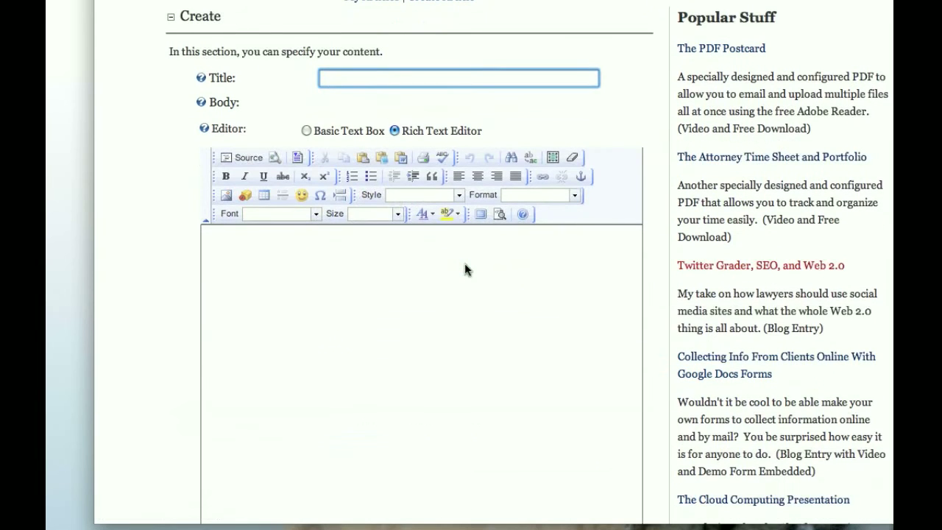
{"action": "type", "text": "O"}
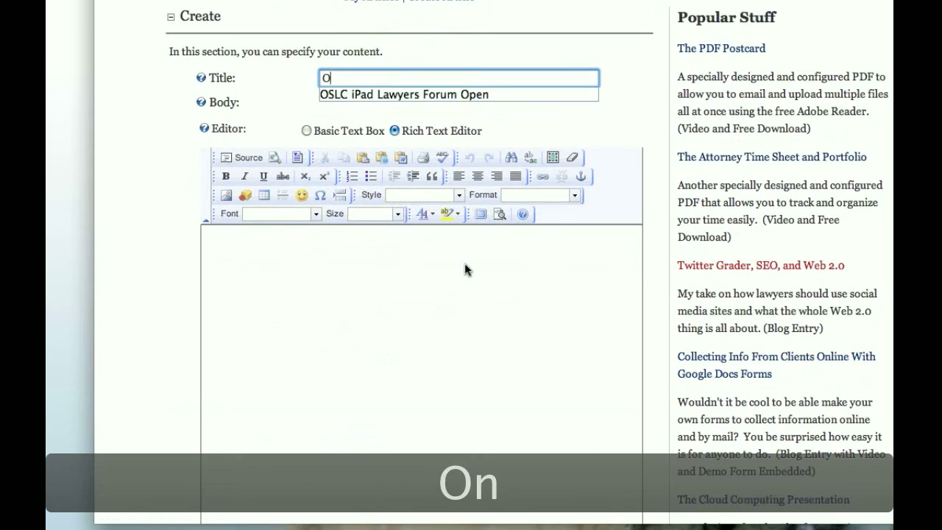
{"action": "type", "text": "ne More Article"}
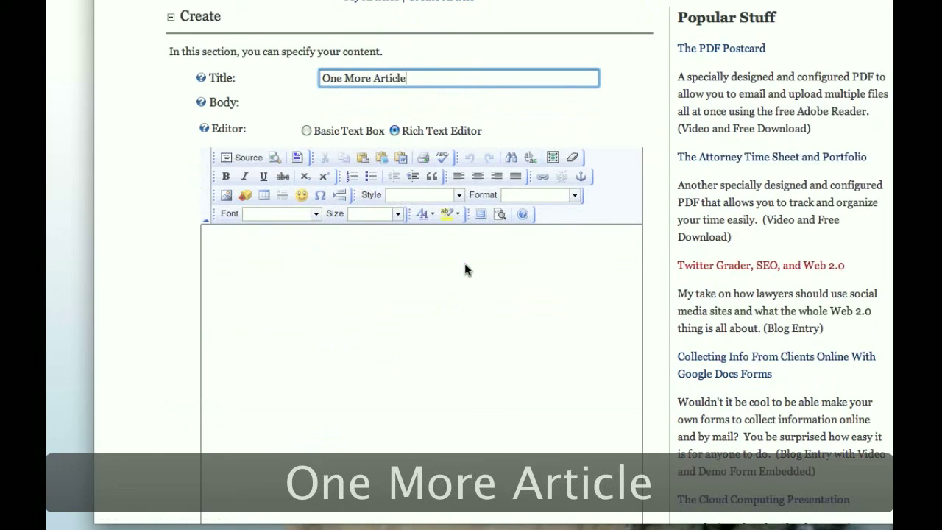
{"action": "scroll", "coordinate": [462, 292], "scroll_direction": "down", "scroll_amount": 2}
{"action": "left_click", "coordinate": [307, 278]}
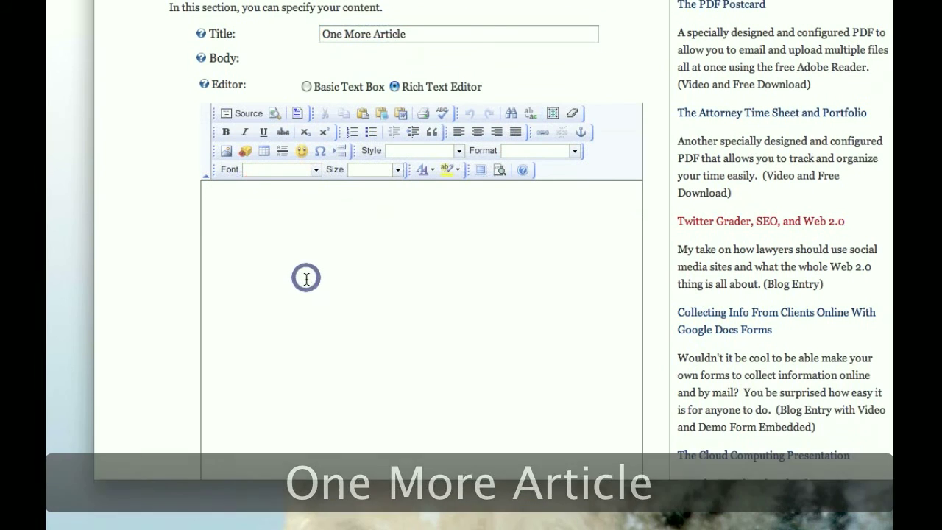
{"action": "type", "text": "Body"}
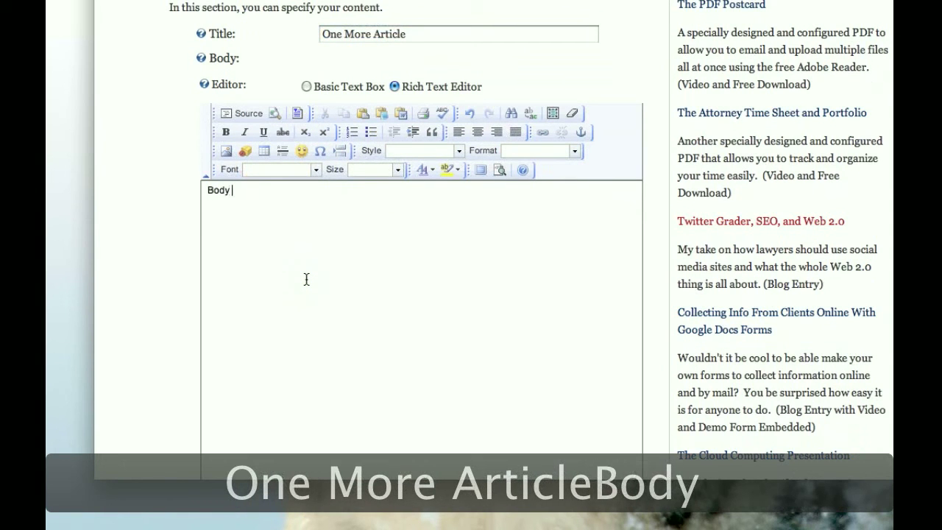
Assign the new article to the iPhone category in the Organize section
{"action": "scroll", "coordinate": [306, 279], "scroll_direction": "down", "scroll_amount": 5}
{"action": "scroll", "coordinate": [306, 279], "scroll_direction": "down", "scroll_amount": 6}
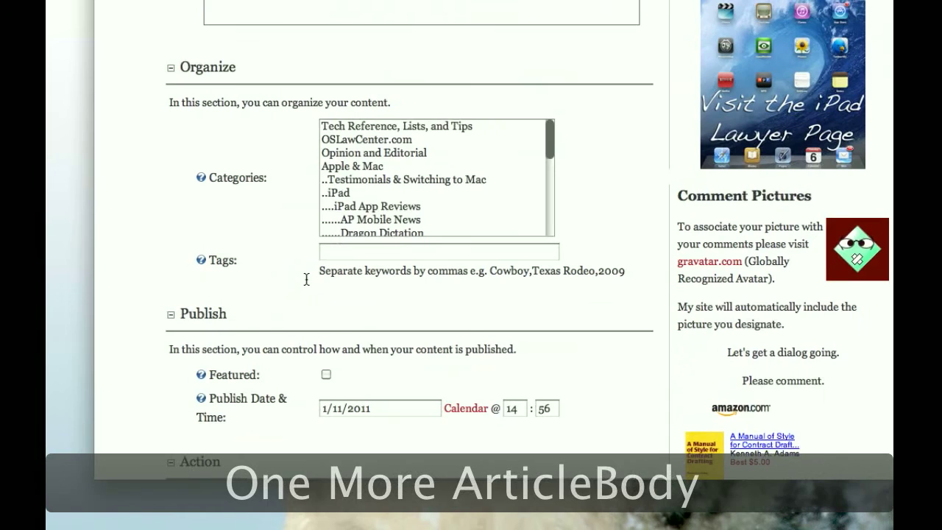
{"action": "scroll", "coordinate": [298, 269], "scroll_direction": "down", "scroll_amount": 1}
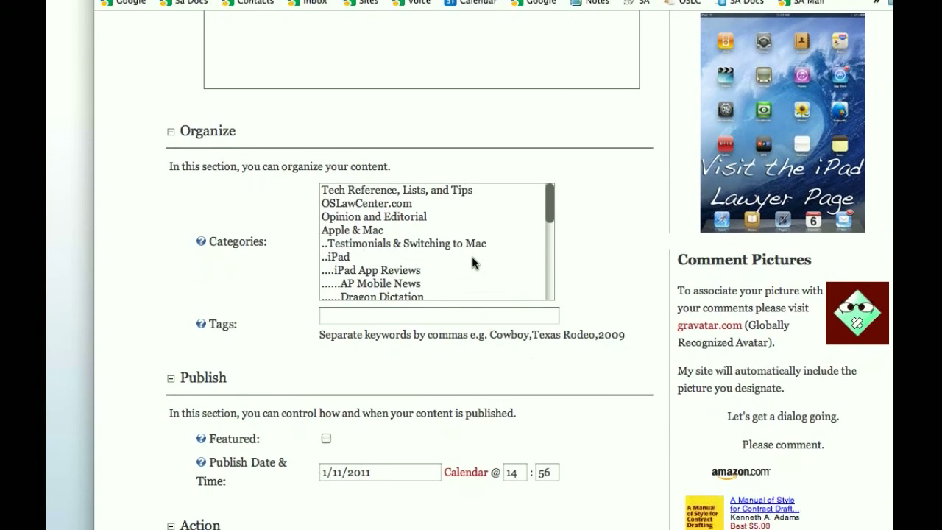
{"action": "left_click_drag", "start_coordinate": [548, 217], "coordinate": [547, 230]}
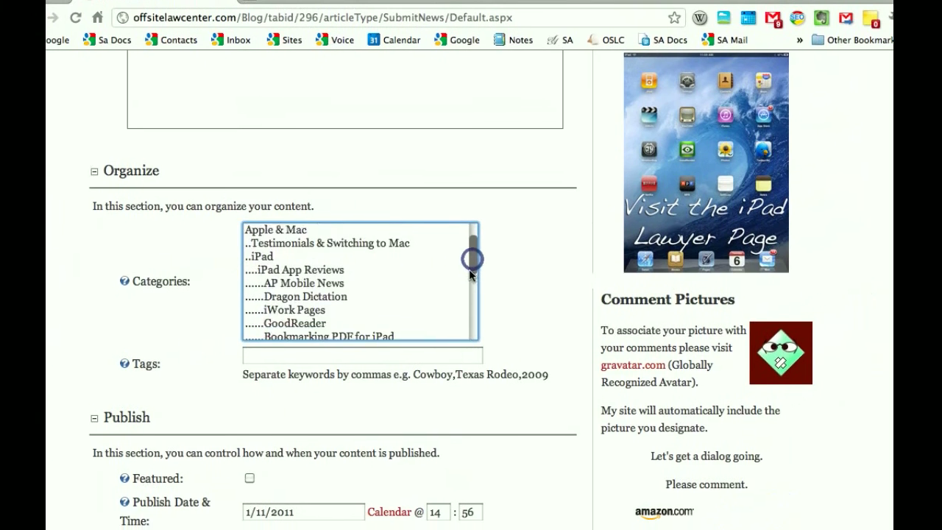
{"action": "left_click_drag", "start_coordinate": [469, 270], "coordinate": [467, 297]}
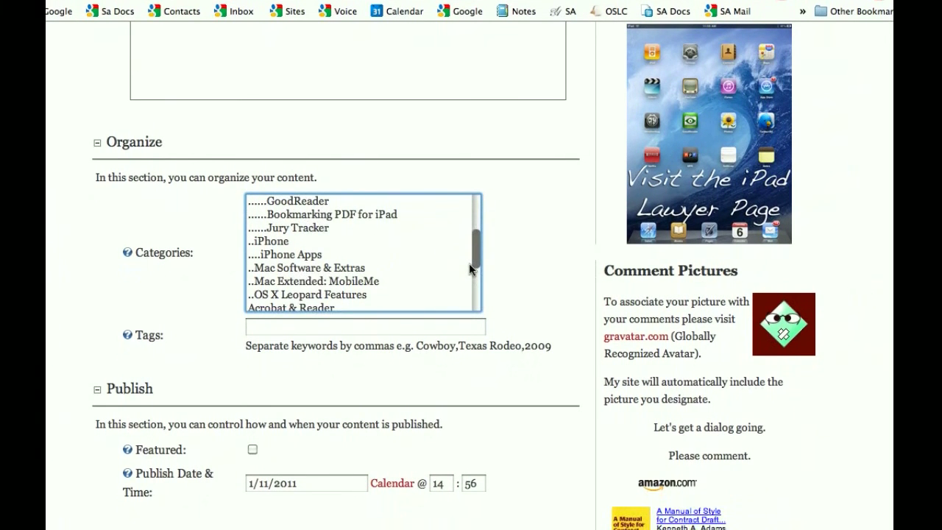
{"action": "left_click", "coordinate": [321, 227]}
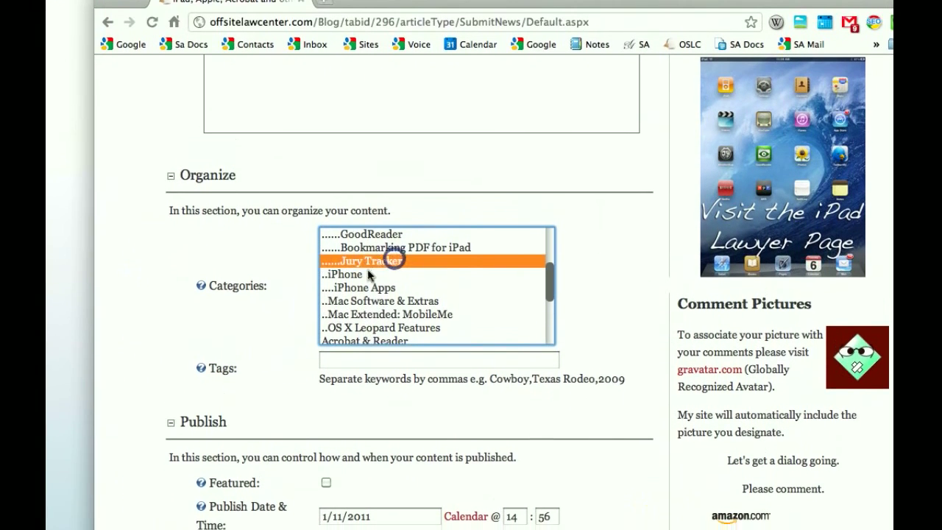
{"action": "left_click", "coordinate": [368, 274]}
{"action": "left_click", "coordinate": [216, 321]}
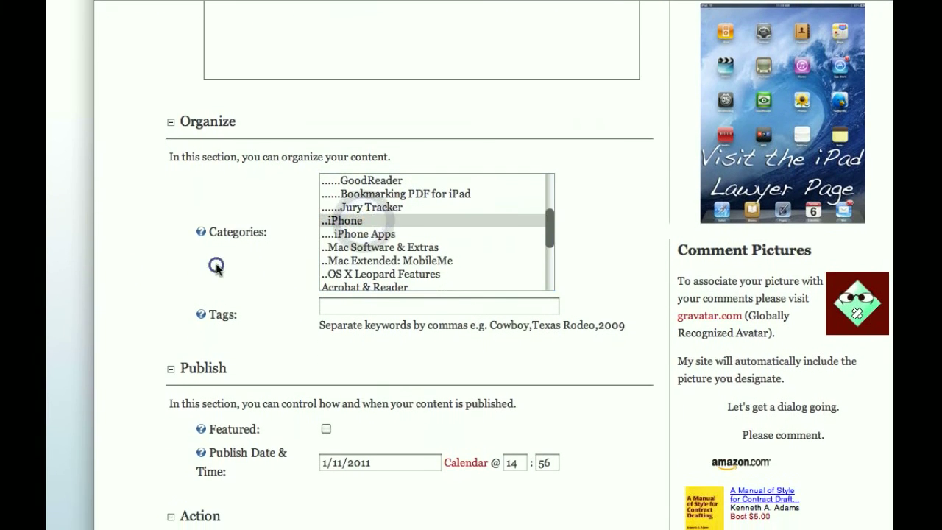
{"action": "left_click_drag", "start_coordinate": [216, 265], "coordinate": [217, 323]}
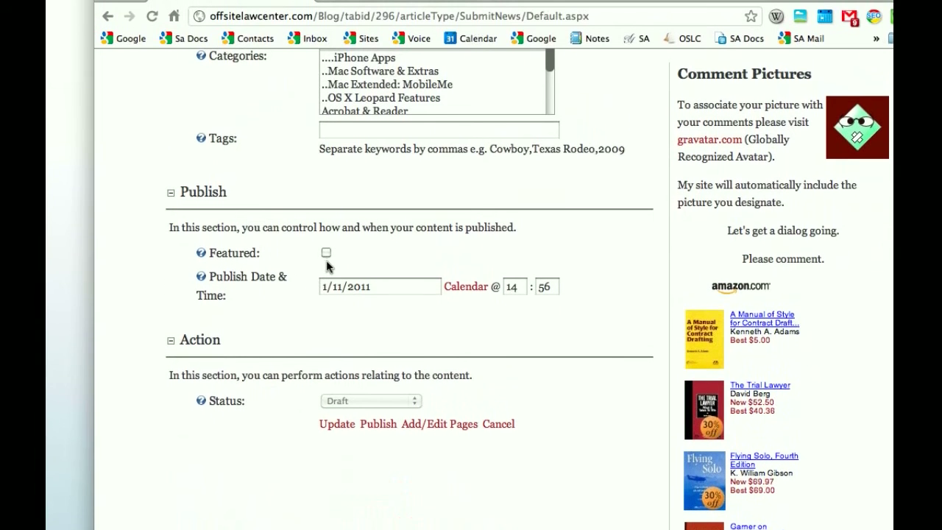
Mark the article as featured and publish it
{"action": "left_click", "coordinate": [326, 263]}
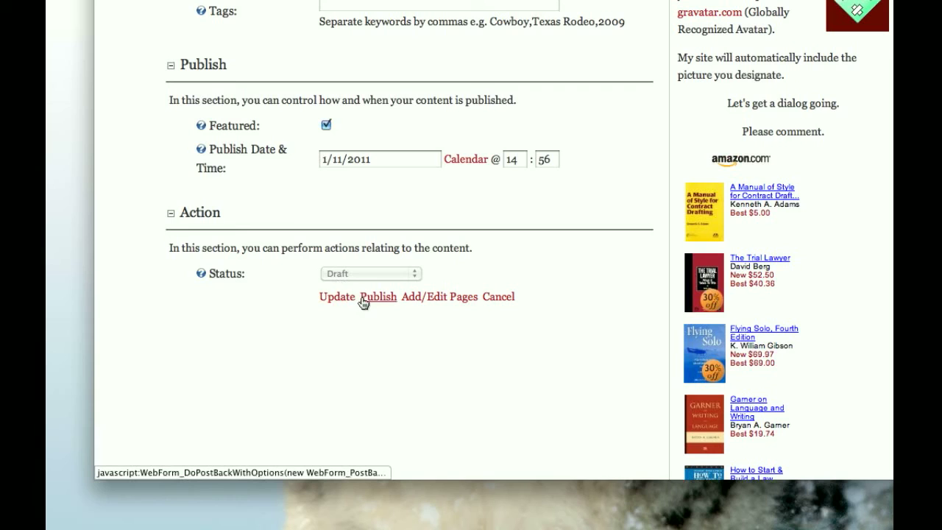
{"action": "left_click", "coordinate": [372, 297]}
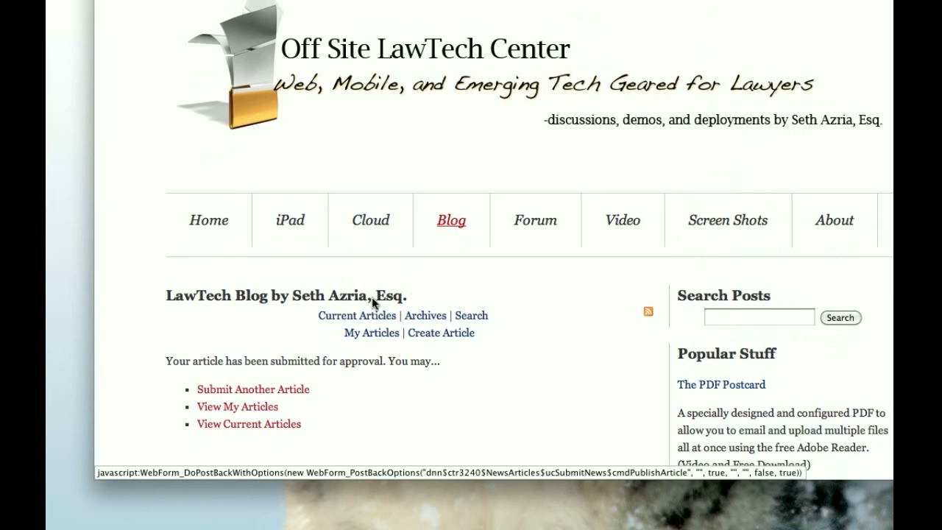
{"action": "scroll", "coordinate": [373, 301], "scroll_direction": "down", "scroll_amount": 5}
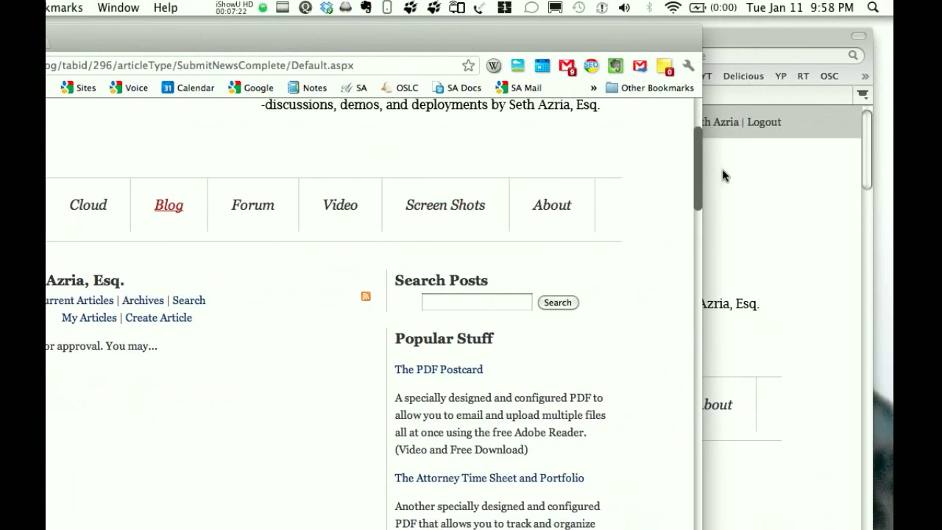
Switch to Firefox, refresh the mail inbox and open the "OS LawTech Center: New Article Requires Approval" message
{"action": "left_click", "coordinate": [723, 175]}
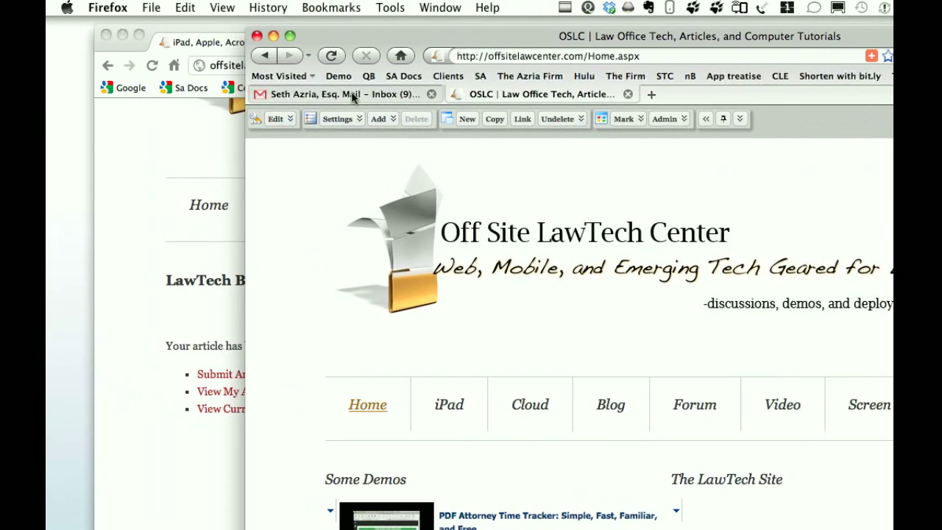
{"action": "left_click", "coordinate": [354, 97]}
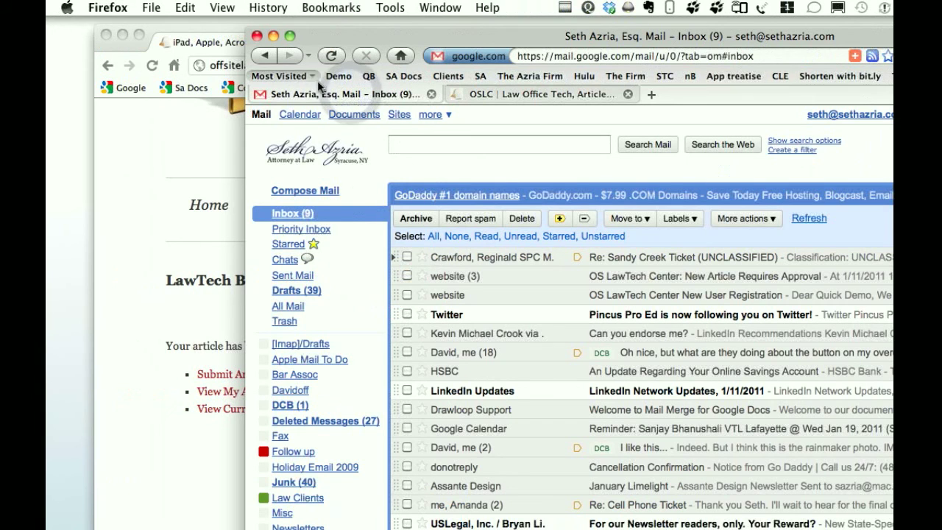
{"action": "left_click", "coordinate": [331, 57]}
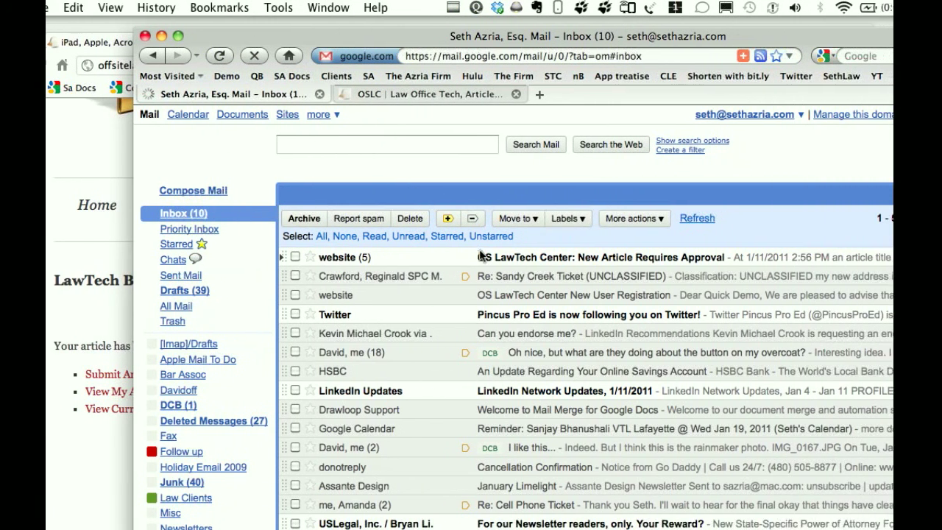
{"action": "left_click", "coordinate": [495, 257]}
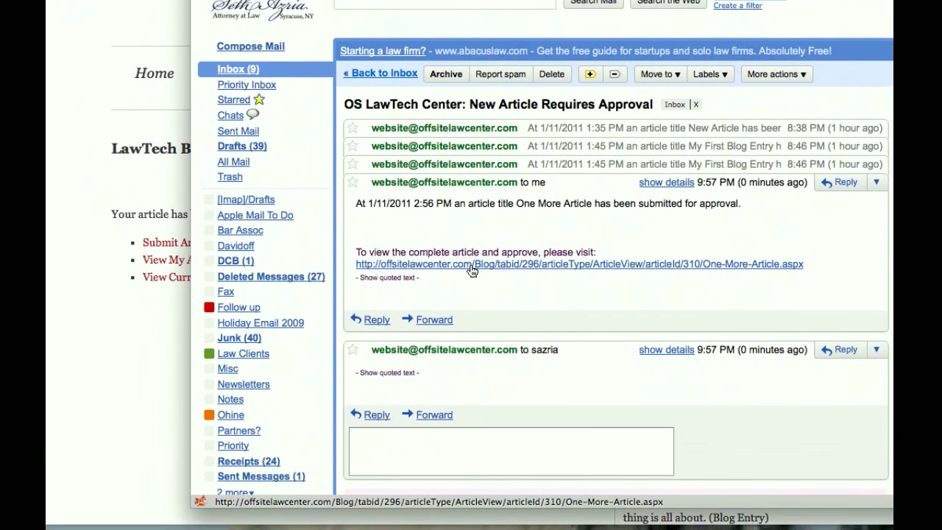
Follow the message's link to view One More Article, and go on to the blog's Approve Articles list
{"action": "left_click", "coordinate": [472, 266]}
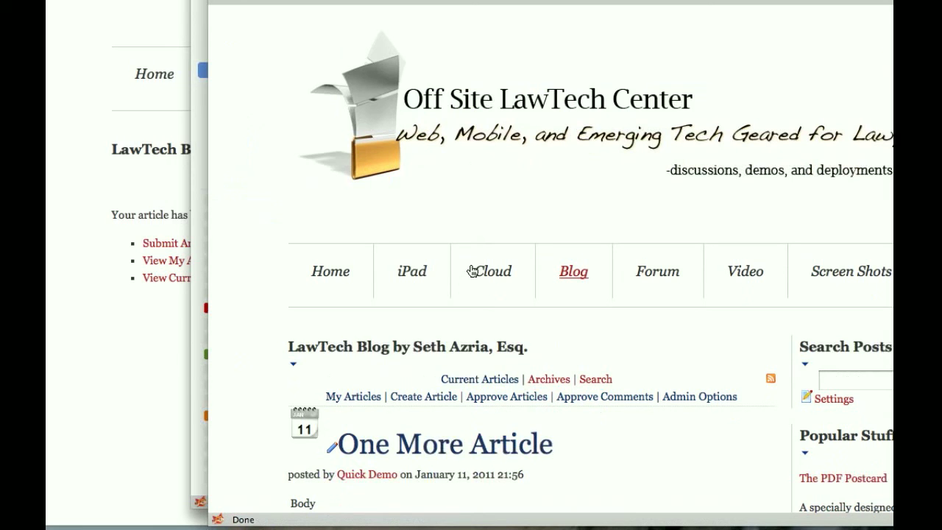
{"action": "scroll", "coordinate": [473, 271], "scroll_direction": "down", "scroll_amount": 5}
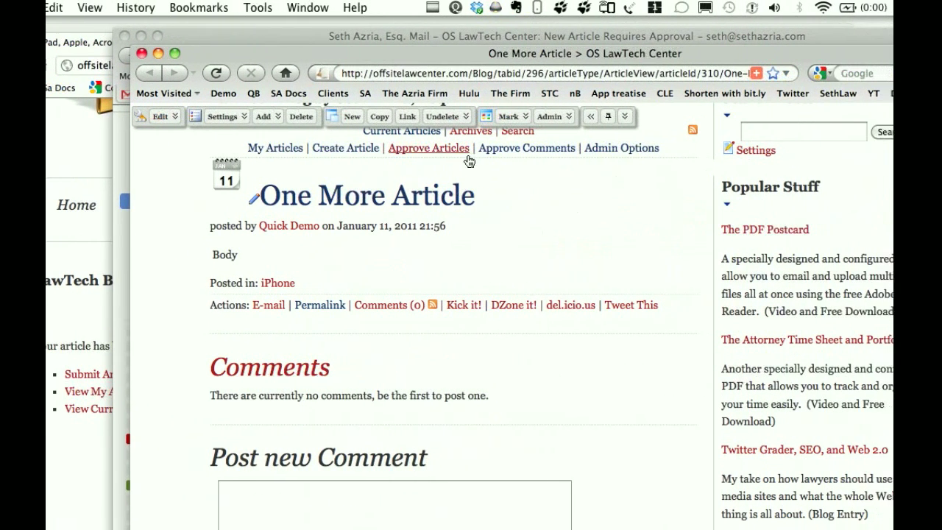
{"action": "left_click", "coordinate": [458, 155]}
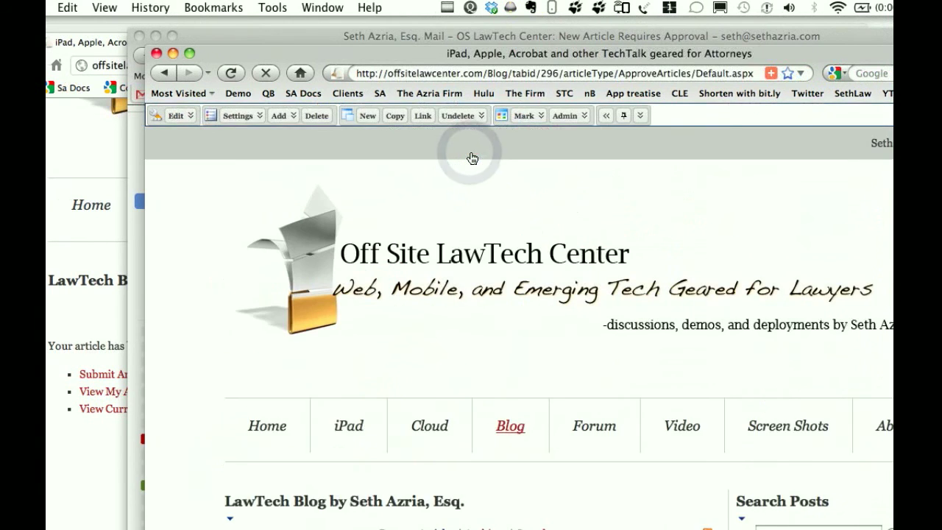
{"action": "scroll", "coordinate": [471, 159], "scroll_direction": "down", "scroll_amount": 3}
{"action": "scroll", "coordinate": [471, 158], "scroll_direction": "down", "scroll_amount": 3}
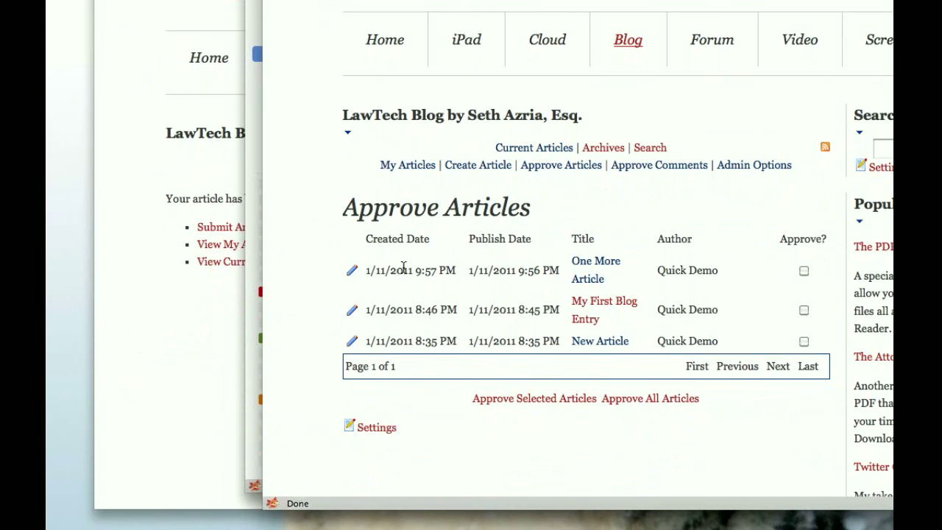
{"action": "scroll", "coordinate": [403, 267], "scroll_direction": "down", "scroll_amount": 1}
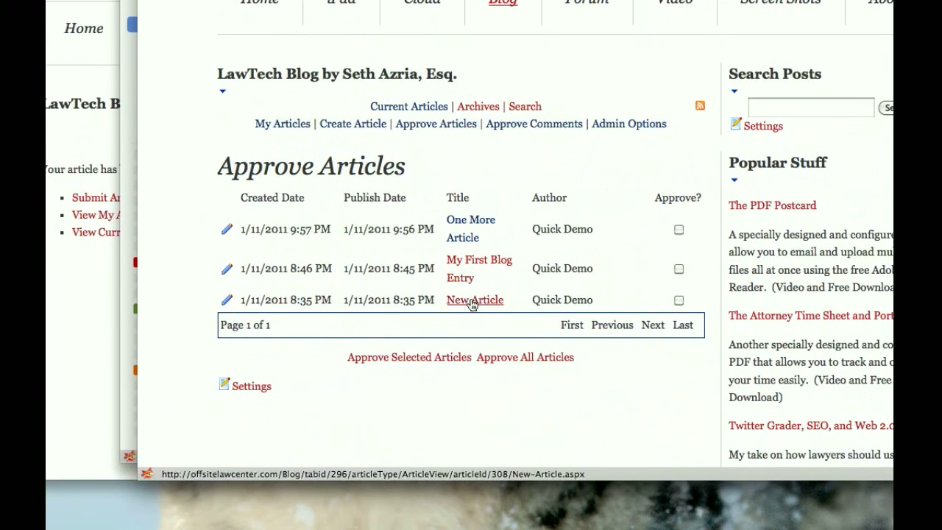
Open the "New Article" entry from the approval list and return to the list
{"action": "left_click", "coordinate": [471, 301]}
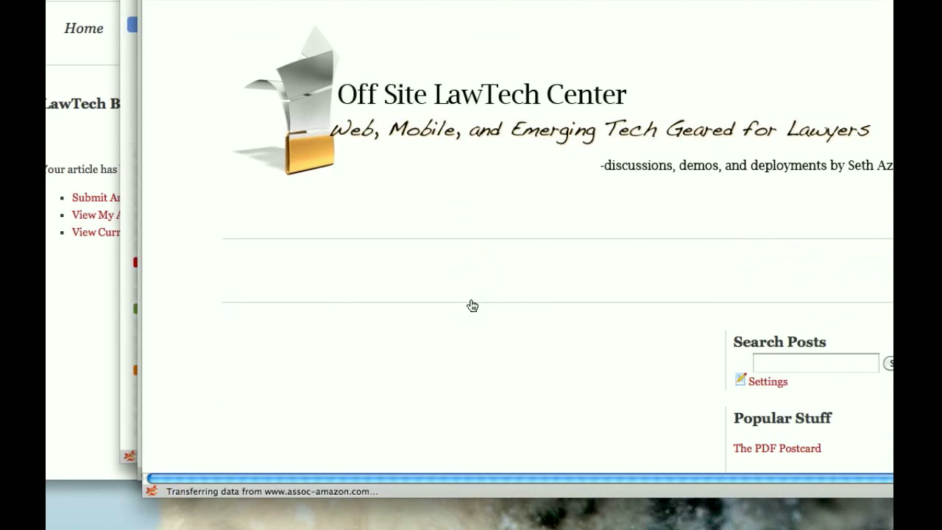
{"action": "scroll", "coordinate": [472, 305], "scroll_direction": "down", "scroll_amount": 5}
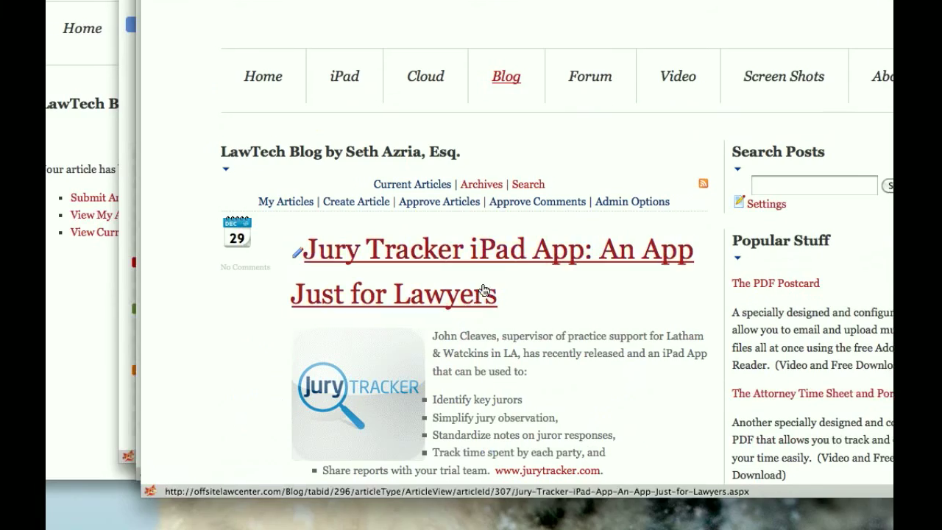
{"action": "left_click", "coordinate": [349, 258]}
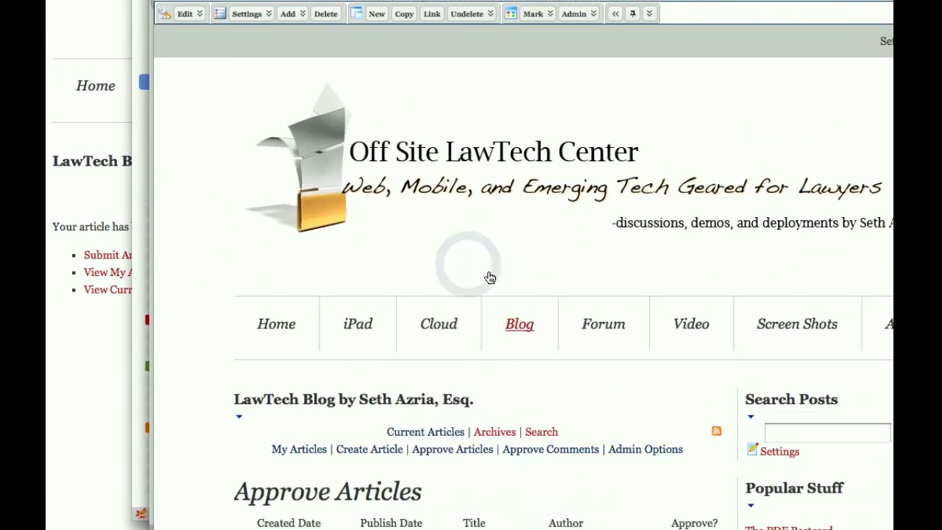
{"action": "scroll", "coordinate": [531, 293], "scroll_direction": "down", "scroll_amount": 10}
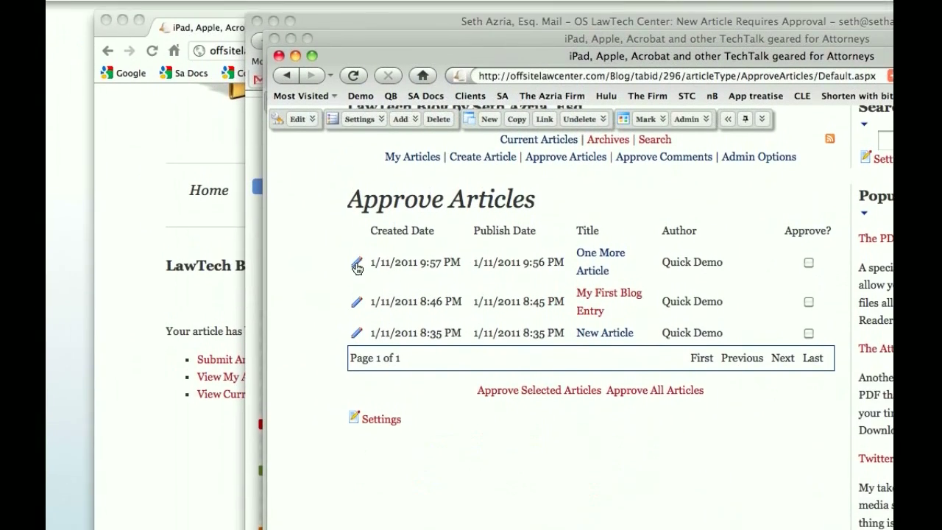
Open One More Article for editing from the approval list and extend its body text to "Body add more info."
{"action": "left_click", "coordinate": [357, 266]}
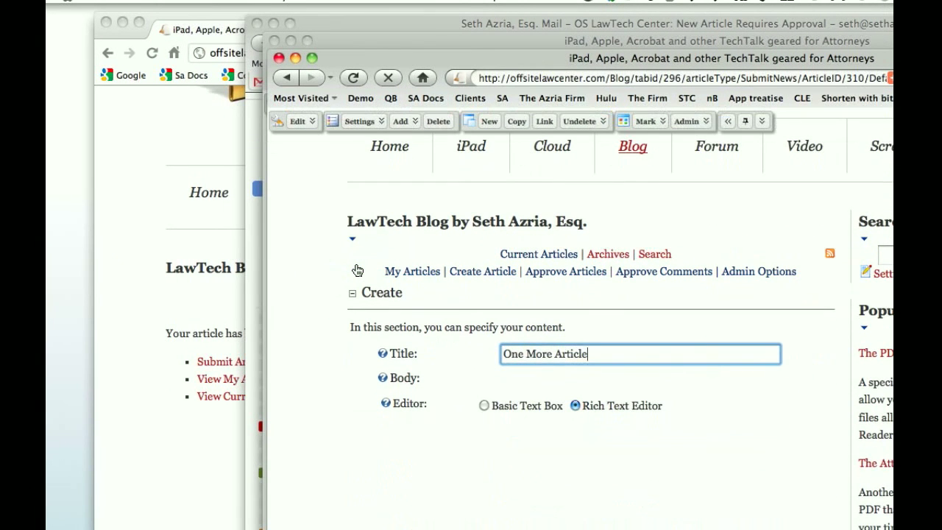
{"action": "scroll", "coordinate": [356, 270], "scroll_direction": "down", "scroll_amount": 2}
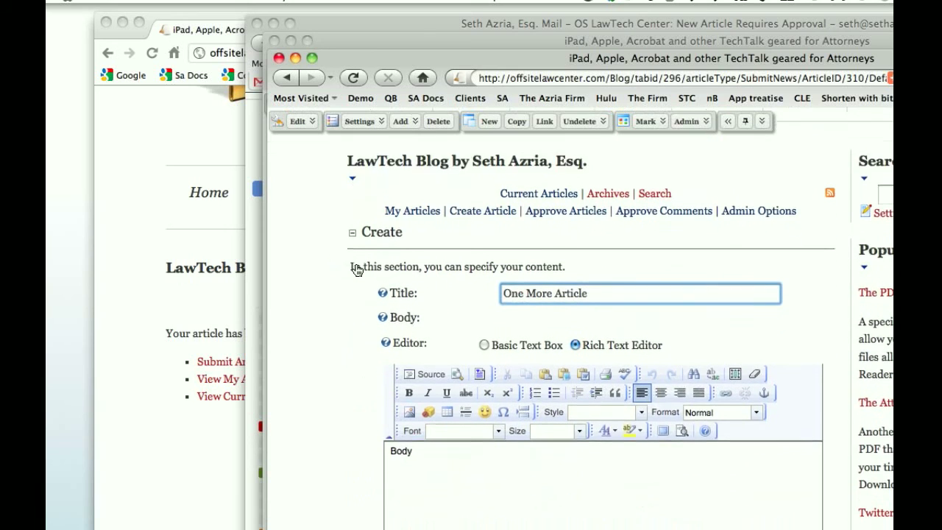
{"action": "scroll", "coordinate": [357, 270], "scroll_direction": "down", "scroll_amount": 8}
{"action": "scroll", "coordinate": [357, 270], "scroll_direction": "down", "scroll_amount": 1}
{"action": "left_click", "coordinate": [435, 177]}
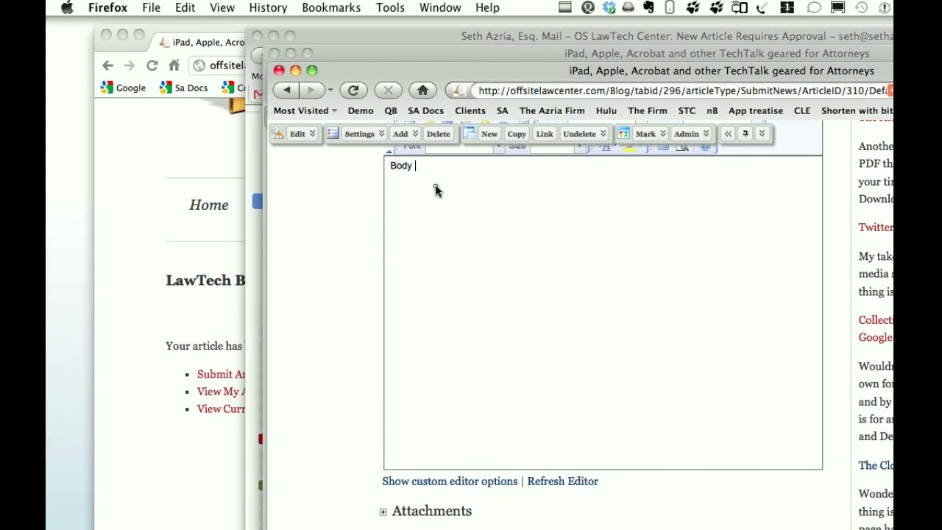
{"action": "type", "text": "od"}
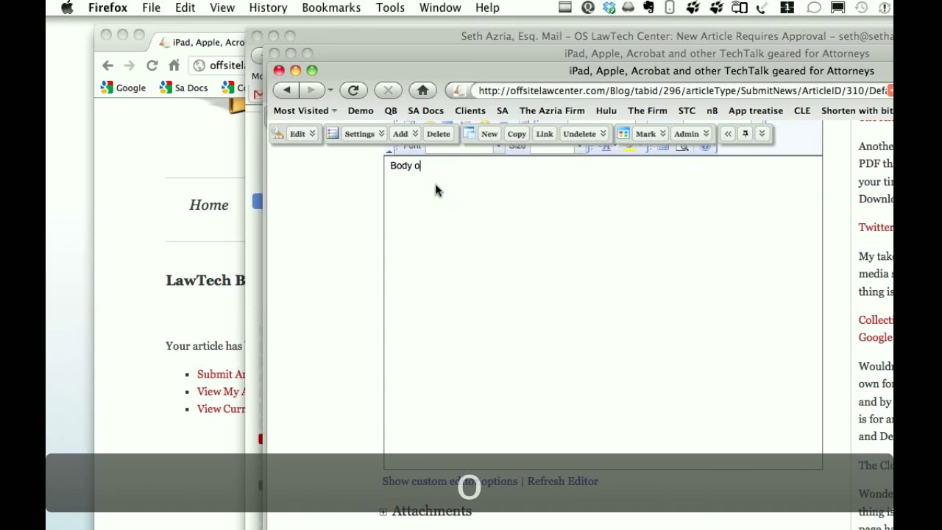
{"action": "type", "text": "d"}
{"action": "key", "text": "BackSpace"}
{"action": "key", "text": "BackSpace"}
{"action": "key", "text": "BackSpace"}
{"action": "type", "text": "add more in"}
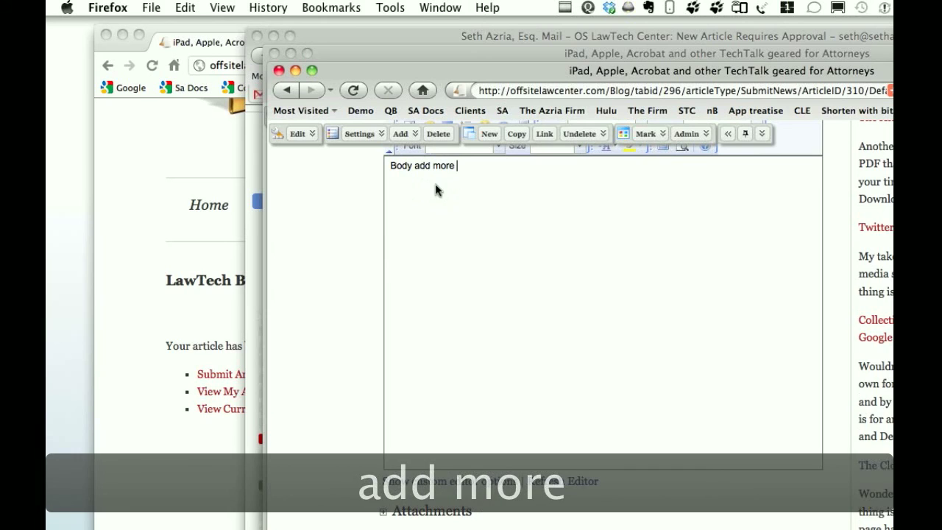
{"action": "type", "text": "for"}
{"action": "key", "text": "BackSpace"}
{"action": "type", "text": "."}
Keep One More Article's status at Awaiting Approval in the Action section and save the updated article
{"action": "scroll", "coordinate": [339, 276], "scroll_direction": "down", "scroll_amount": 10}
{"action": "right_click", "coordinate": [326, 267]}
{"action": "key", "text": "Escape"}
{"action": "left_click", "coordinate": [479, 351]}
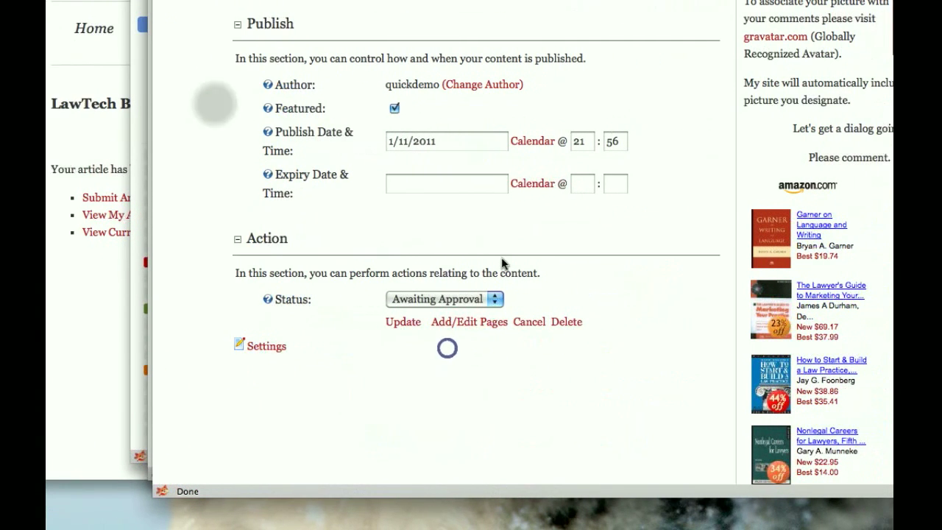
{"action": "left_click", "coordinate": [527, 298]}
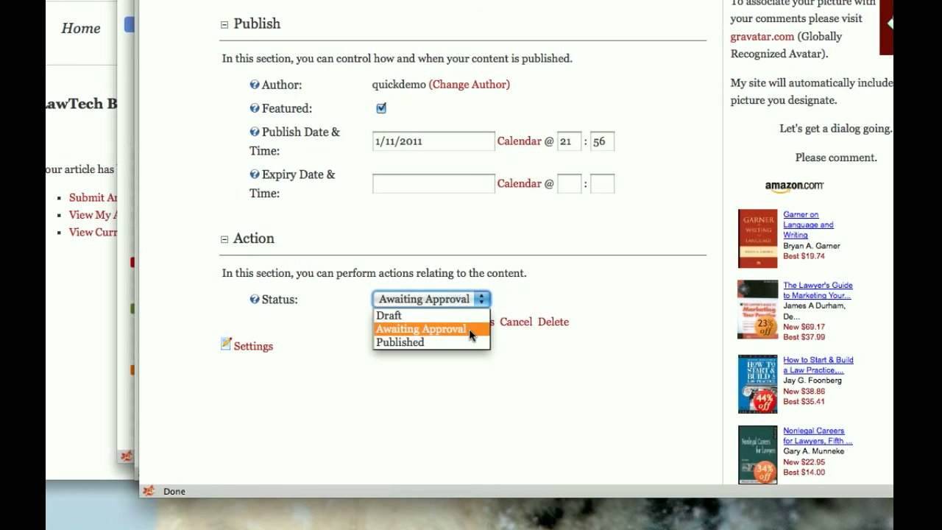
{"action": "left_click", "coordinate": [469, 328]}
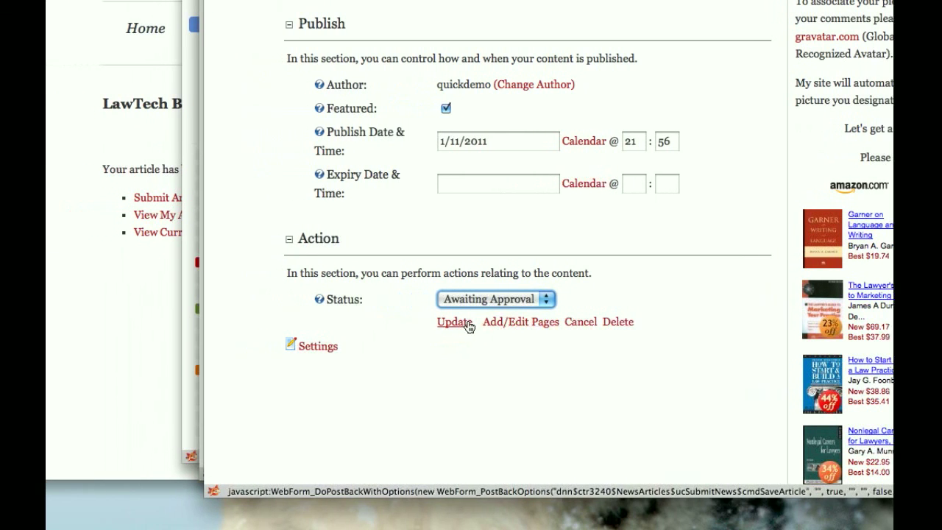
{"action": "left_click", "coordinate": [469, 326]}
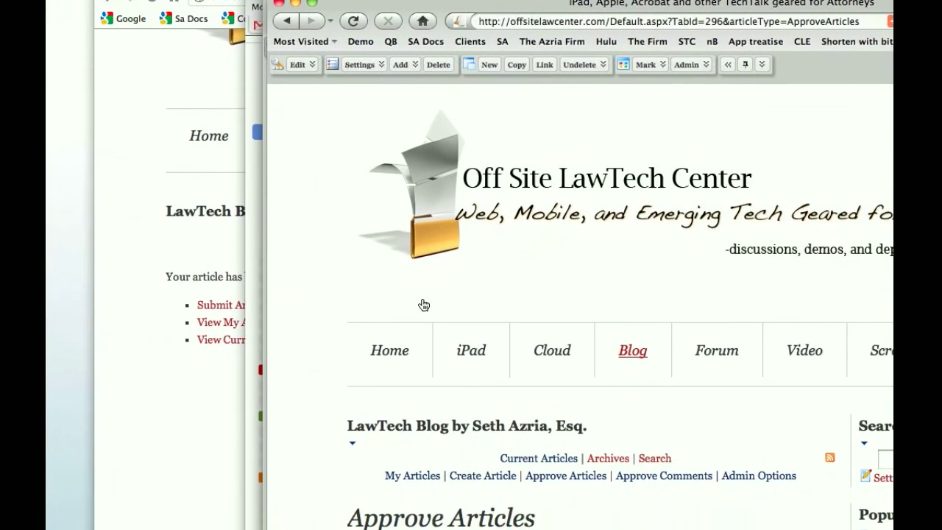
Switch to Chrome and open the demo page under Home to review its plain content and announcements
{"action": "mouse_move", "coordinate": [393, 355]}
{"action": "left_click", "coordinate": [393, 264]}
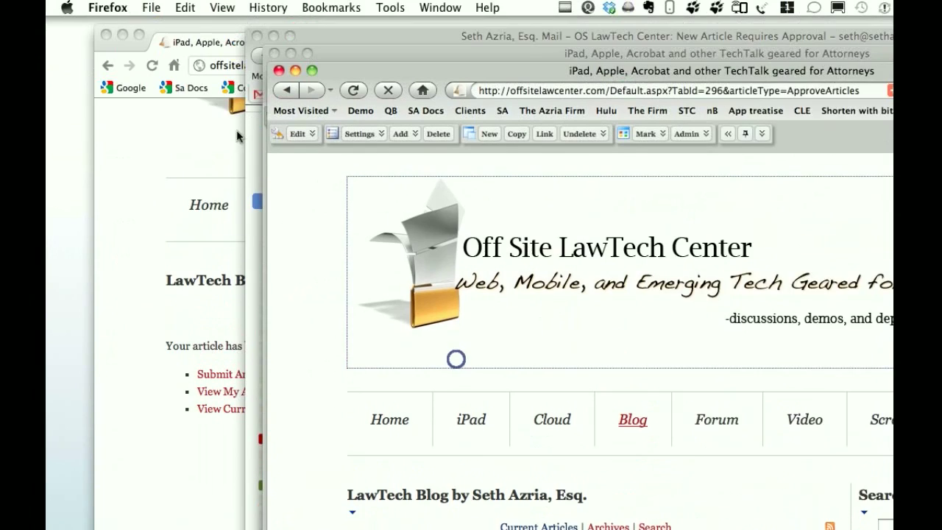
{"action": "left_click", "coordinate": [185, 135]}
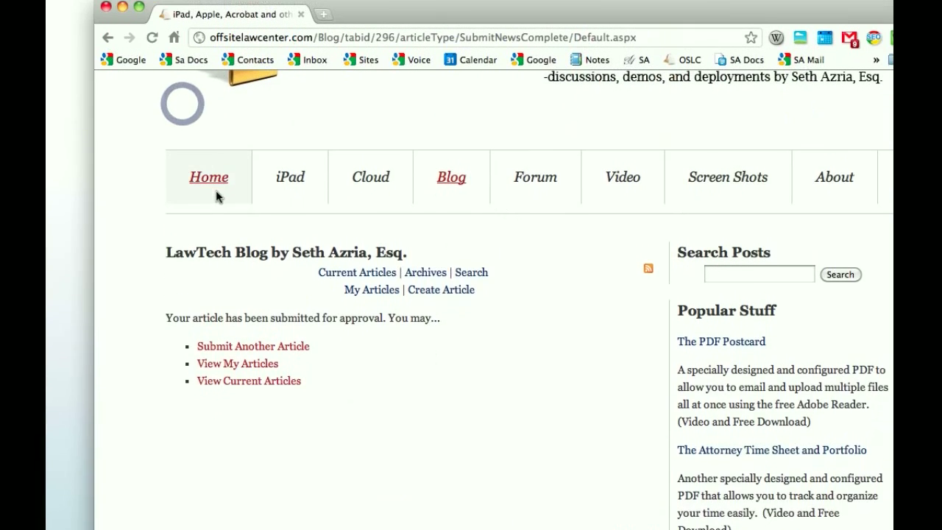
{"action": "mouse_move", "coordinate": [216, 221]}
{"action": "left_click", "coordinate": [221, 267]}
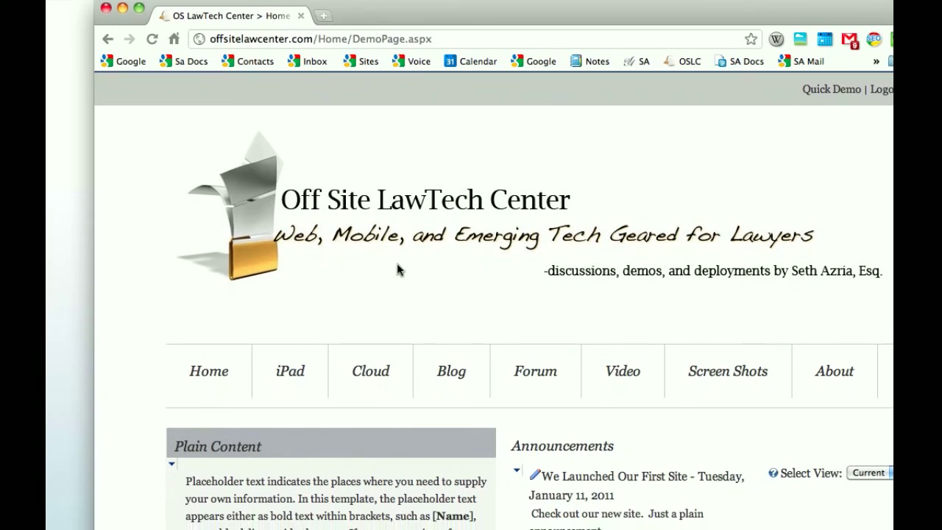
{"action": "scroll", "coordinate": [394, 293], "scroll_direction": "down", "scroll_amount": 5}
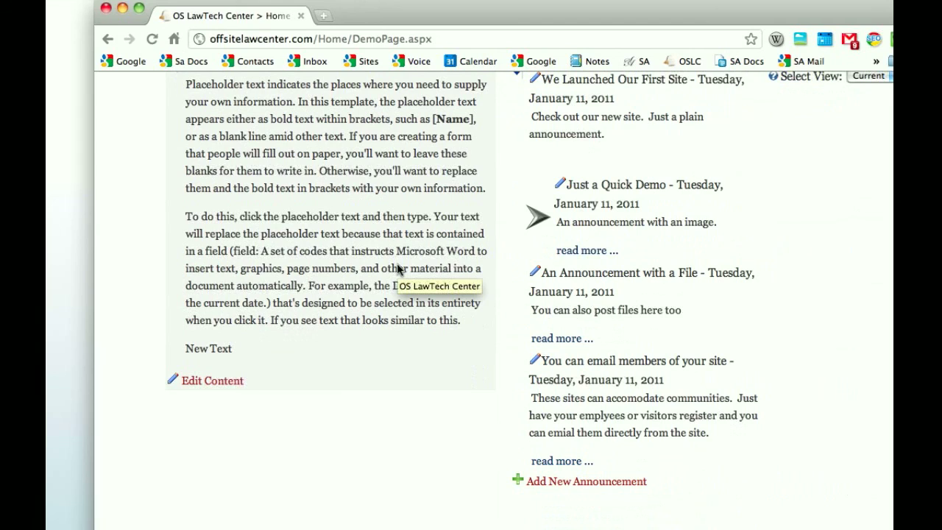